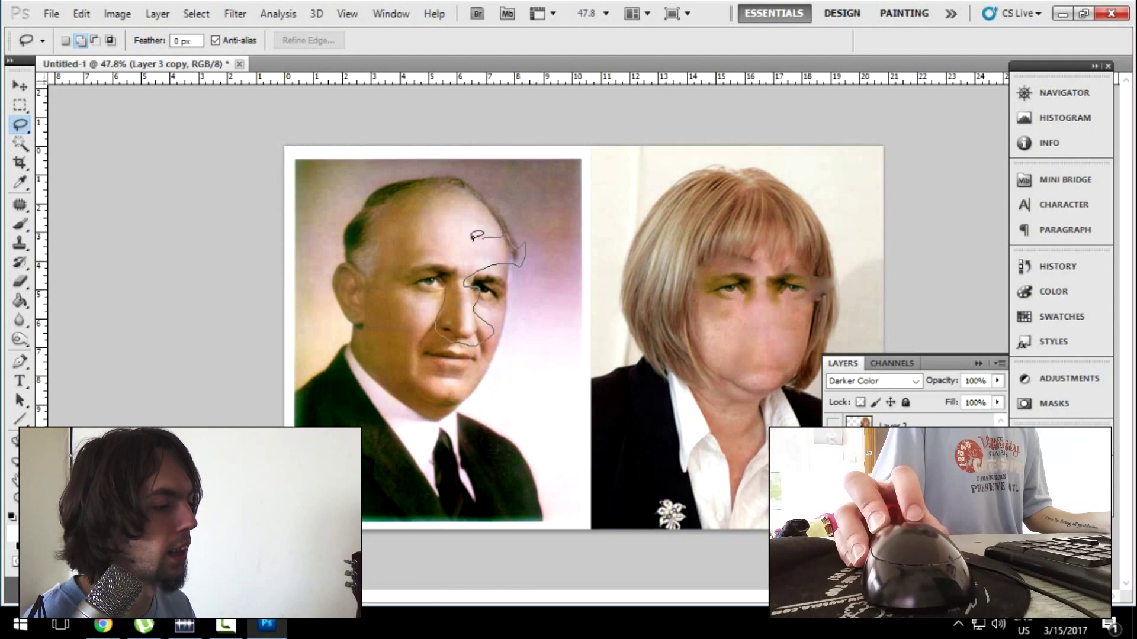
Select the man's nose and brow area freehand and feather the selection's edge by about 3 px.
left_click_drag(524, 265, 519, 267)
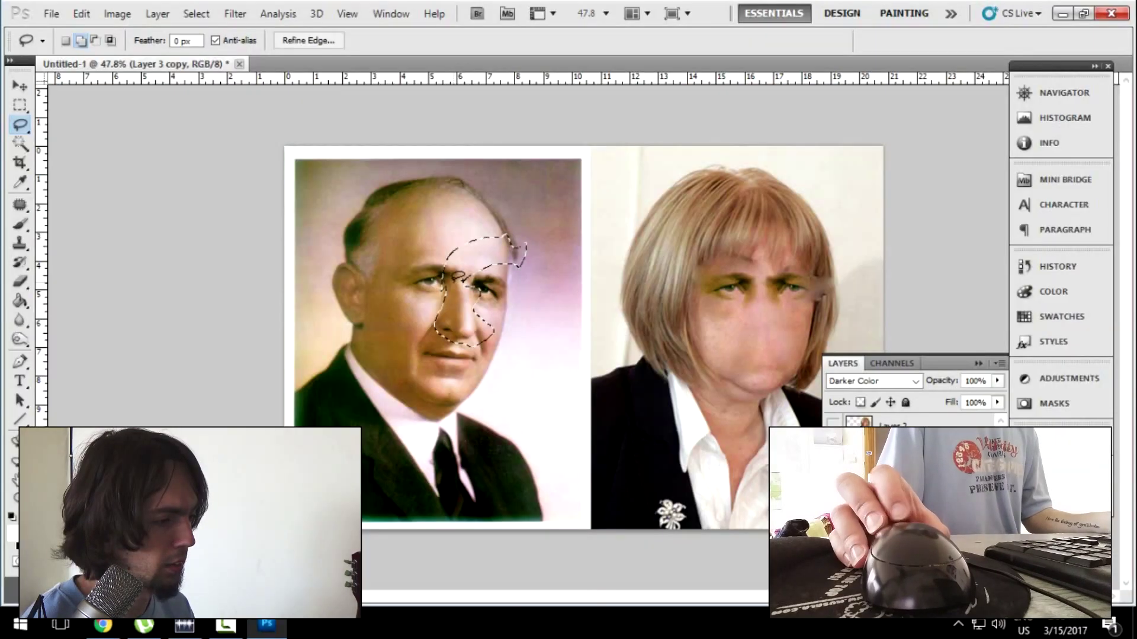
right_click(457, 279)
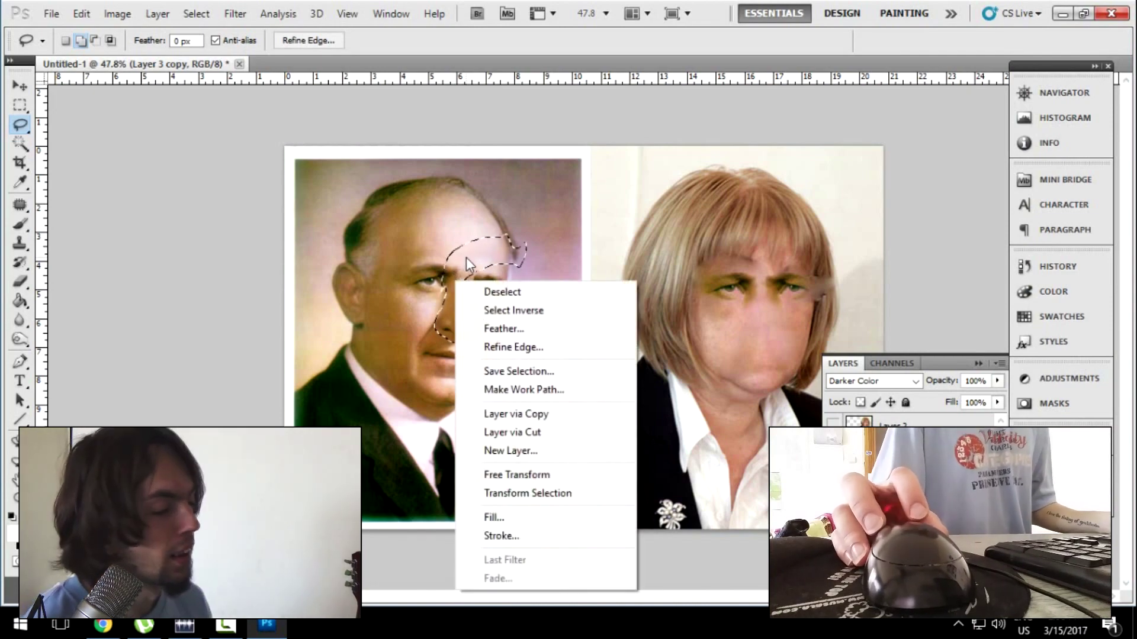
left_click(489, 347)
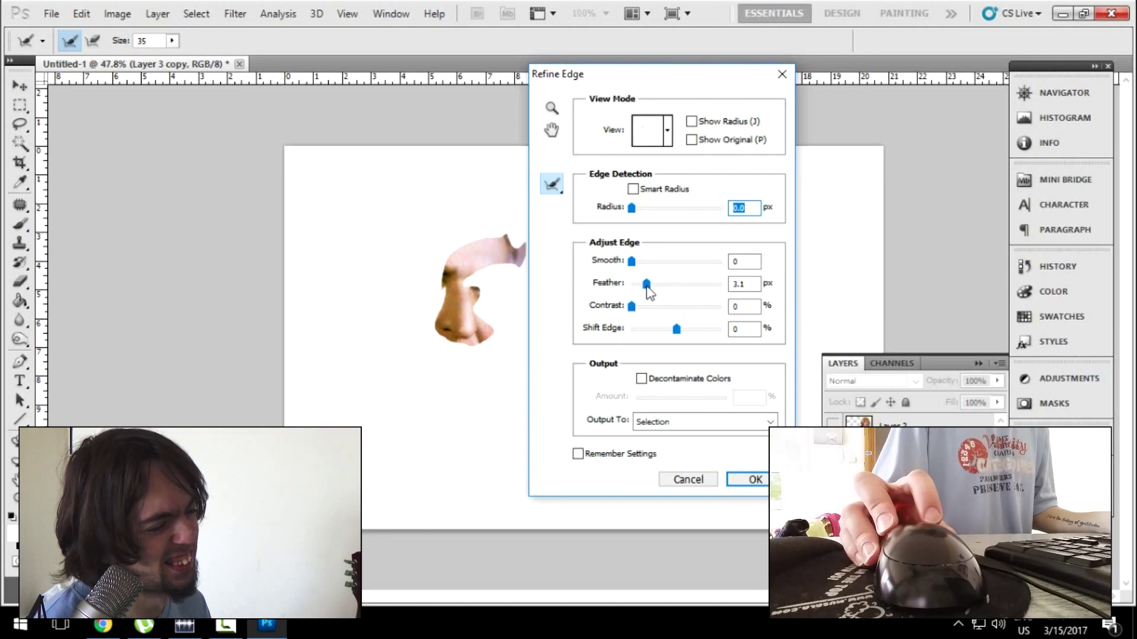
left_click_drag(650, 290, 650, 290)
left_click(747, 480)
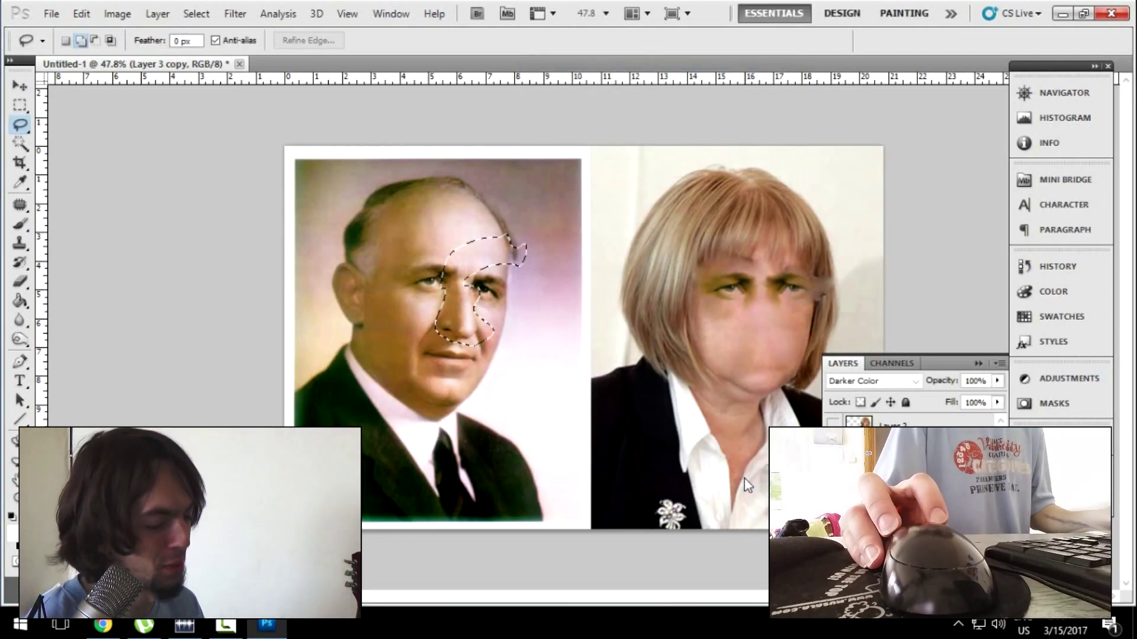
Copy the selected nose and brow from Layer 1 to a new layer and place it on the woman's face.
key("ctrl+j")
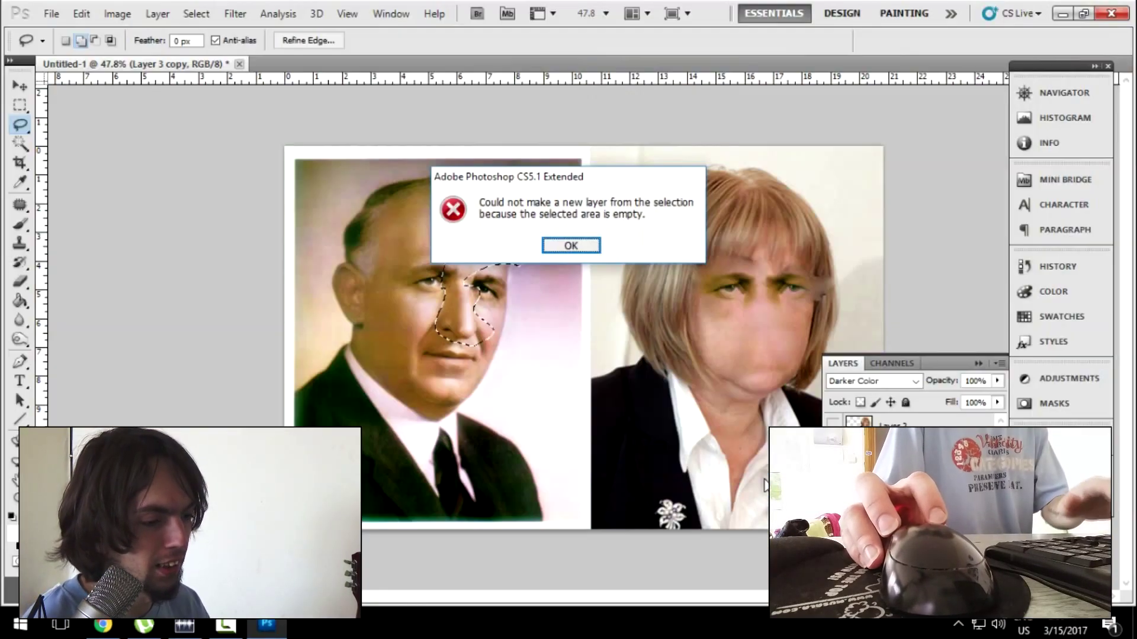
key("Return")
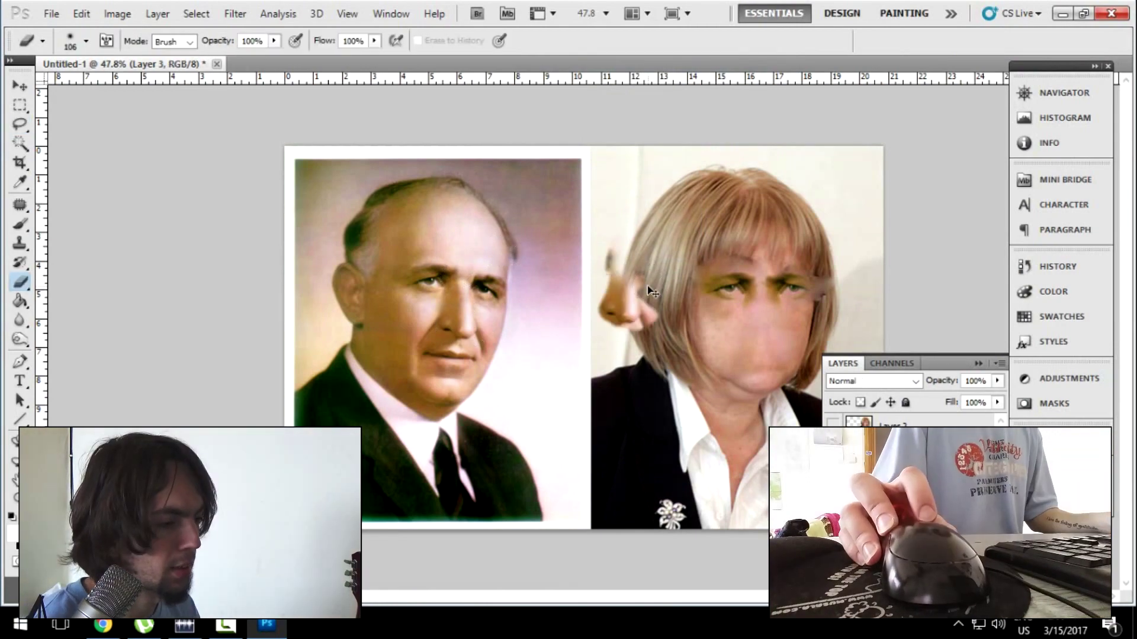
key("ctrl+z")
mouse_move(647, 287)
left_mouse_down()
mouse_move(639, 246)
mouse_move(665, 266)
mouse_move(657, 218)
left_mouse_up()
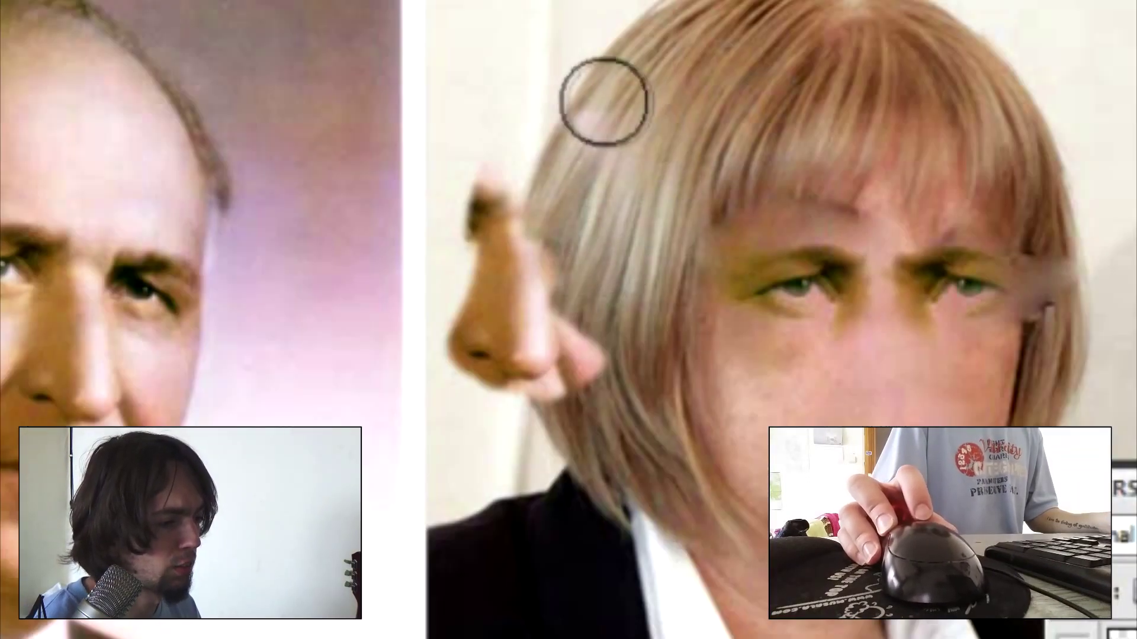
mouse_move(603, 102)
left_mouse_down()
mouse_move(535, 156)
mouse_move(468, 159)
mouse_move(406, 216)
mouse_move(513, 160)
left_mouse_up()
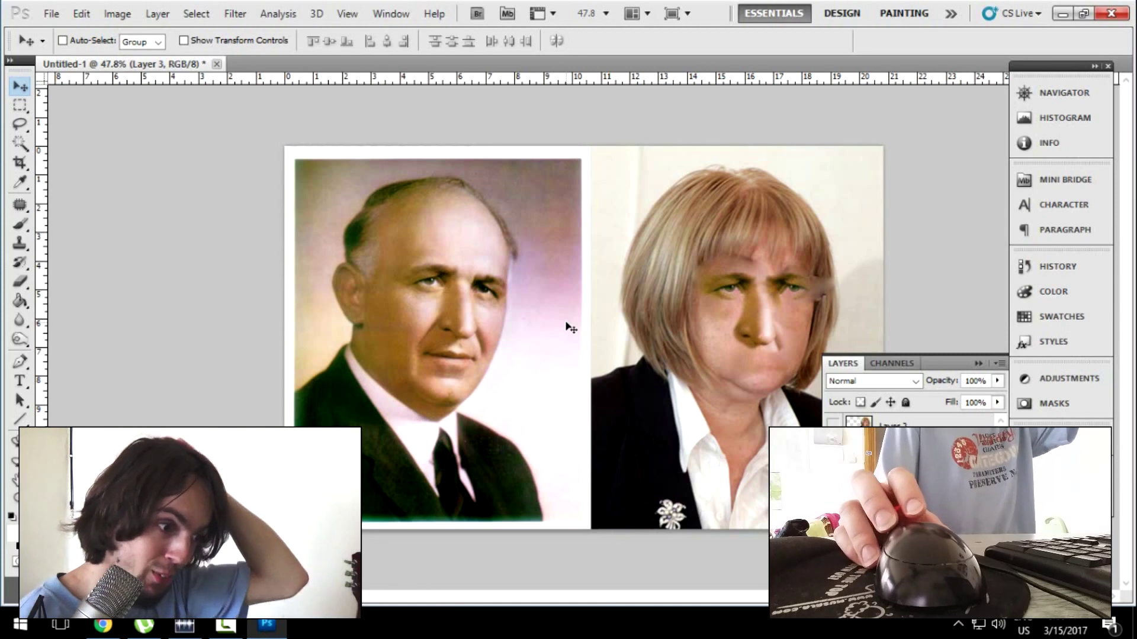
Select the man's mouth freehand, copy it to a new layer and place it below the nose on the woman's face.
key("l")
left_click_drag(450, 333, 443, 353)
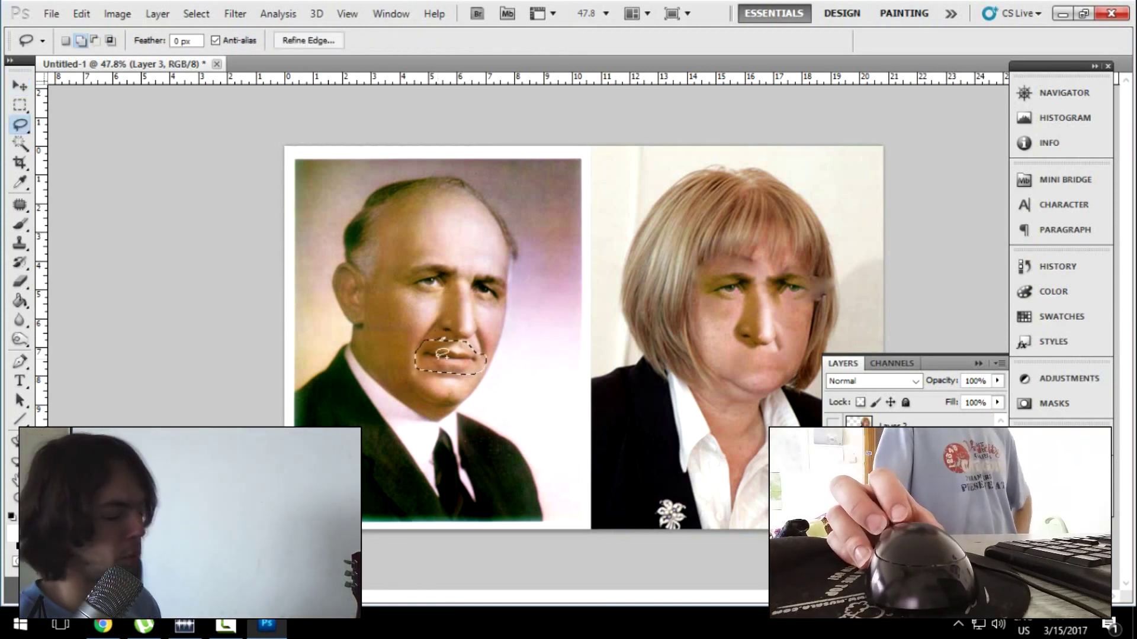
key("ctrl+j")
key("v")
left_click_drag(444, 400, 746, 403)
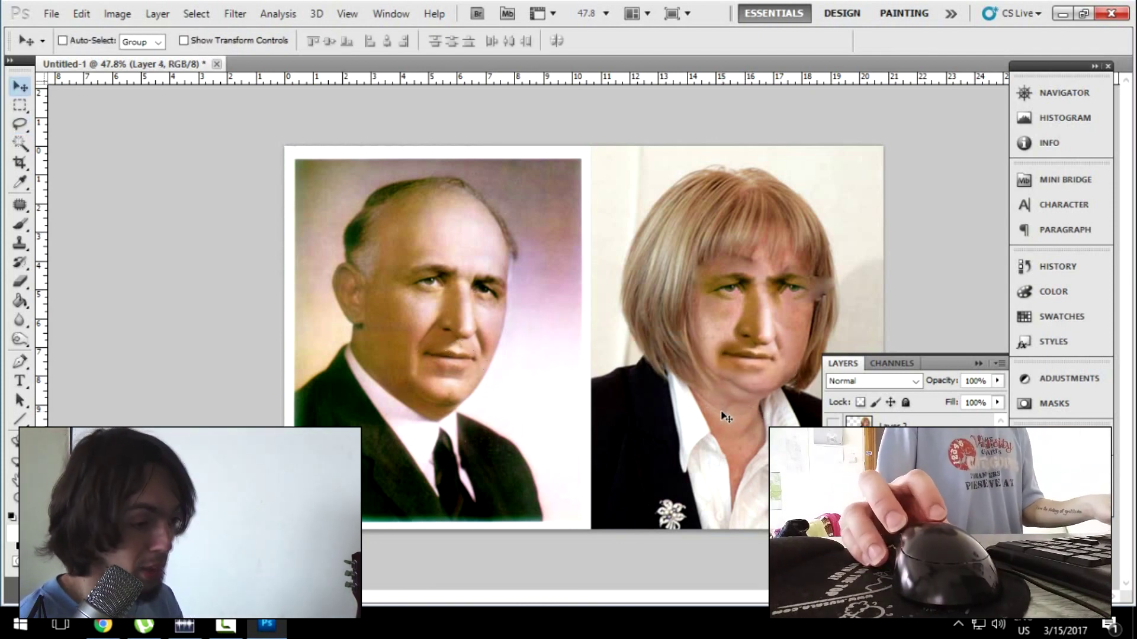
Adjust the size of the copied mouth on the woman's face with Free Transform.
key("ctrl+t")
left_click_drag(793, 331, 817, 343)
key("Return")
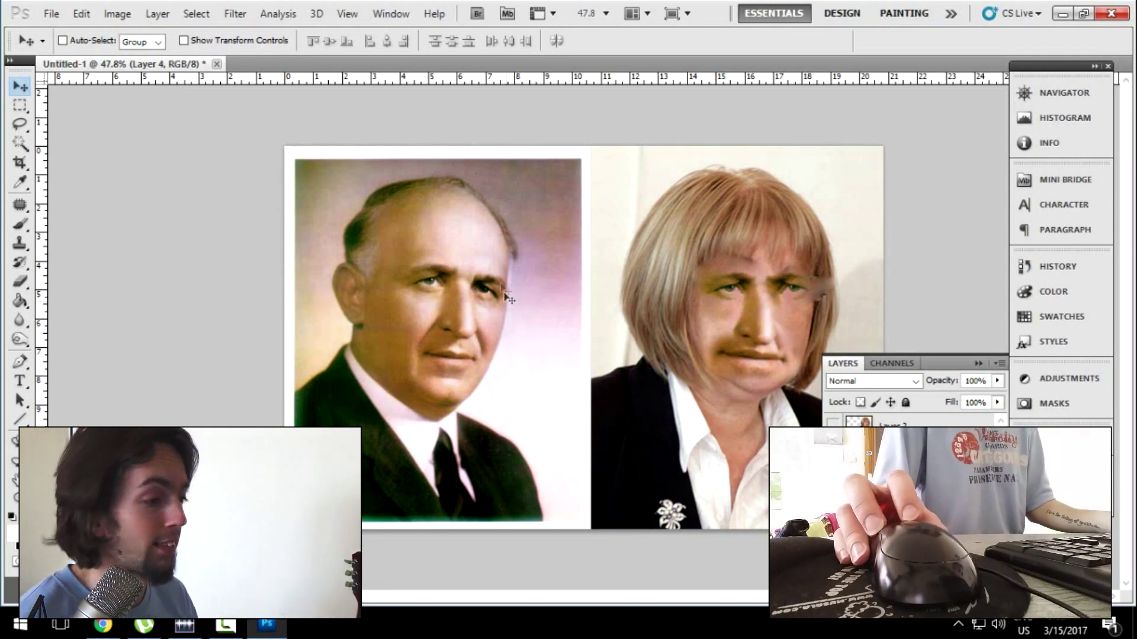
Select the man's forehead freehand above the eyebrows and open Refine Edge for the selection.
key("l")
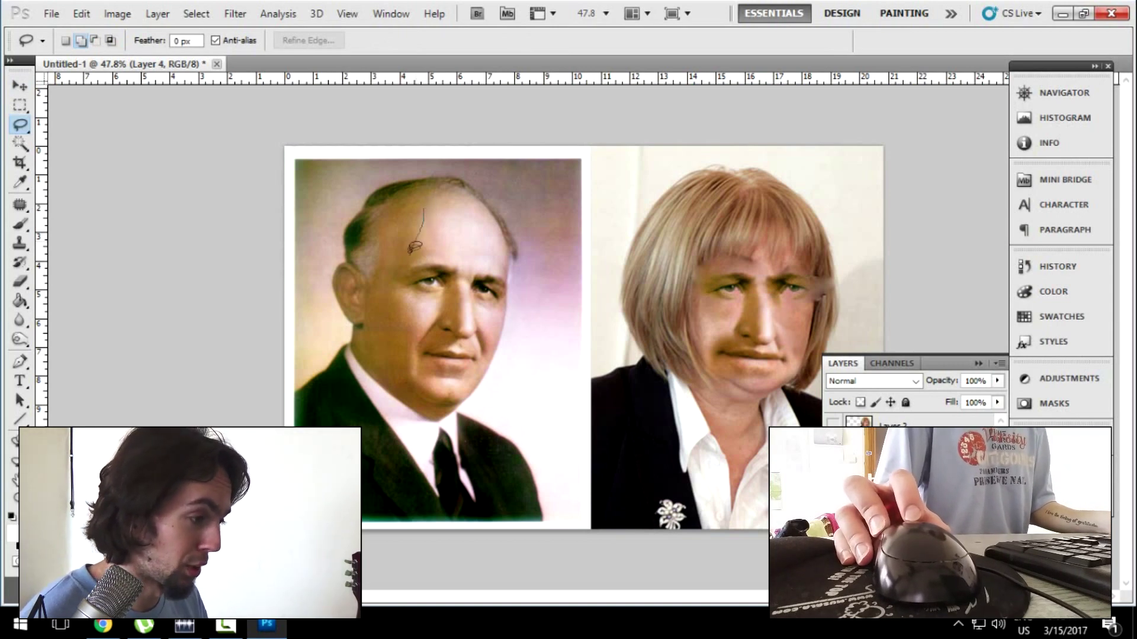
left_click_drag(411, 253, 496, 255)
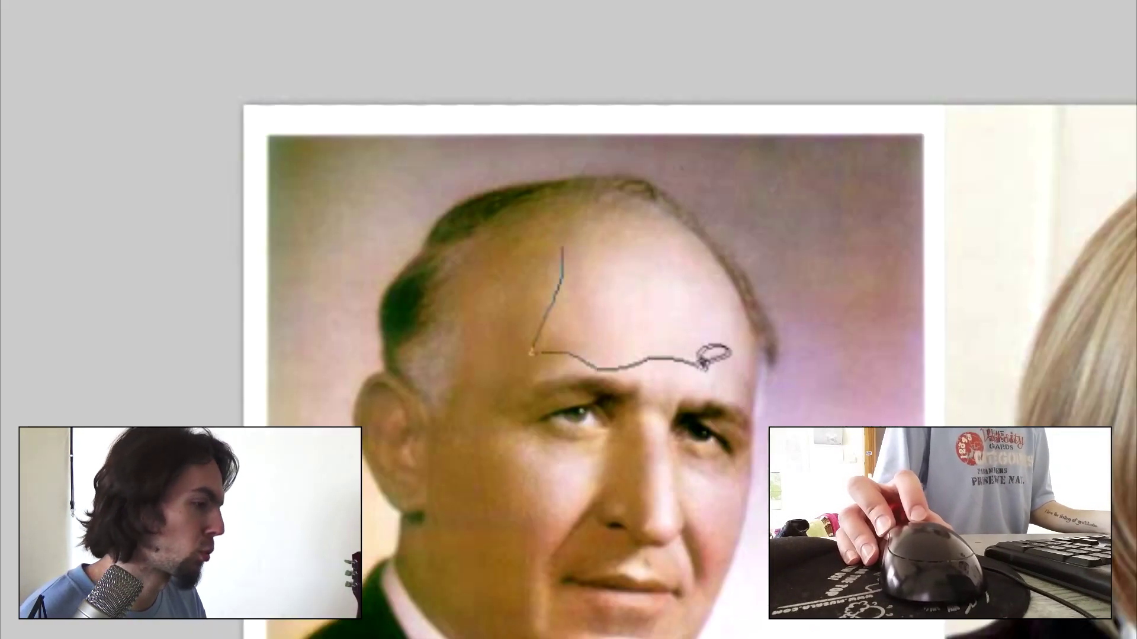
mouse_move(733, 355)
left_mouse_down()
mouse_move(749, 320)
mouse_move(717, 258)
mouse_move(651, 217)
mouse_move(564, 239)
left_mouse_up()
right_click(640, 250)
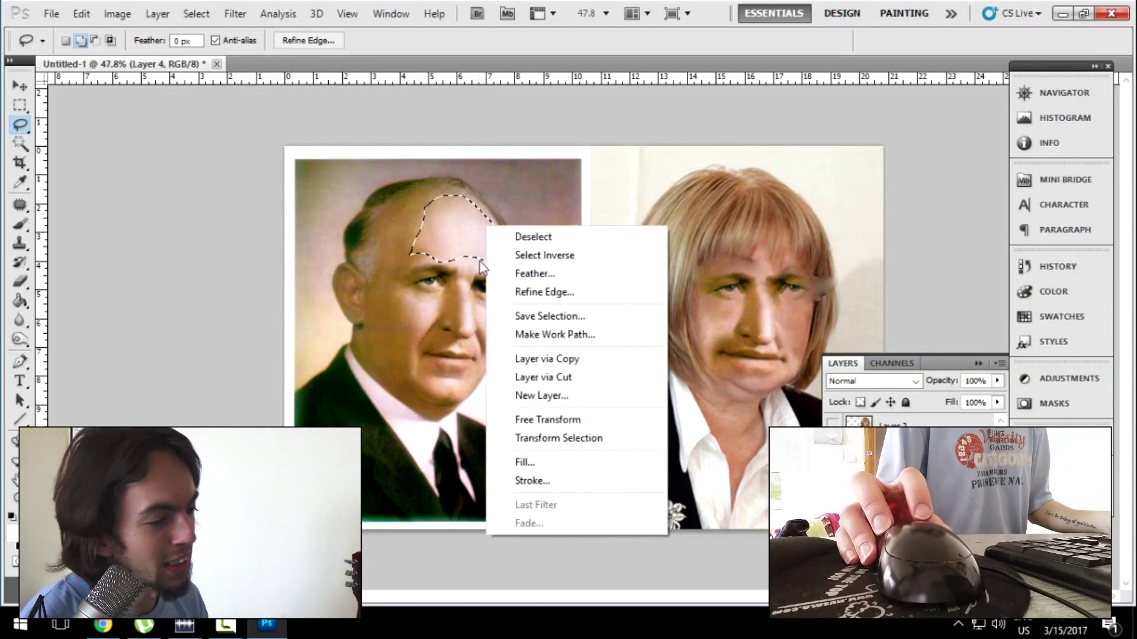
left_click(521, 292)
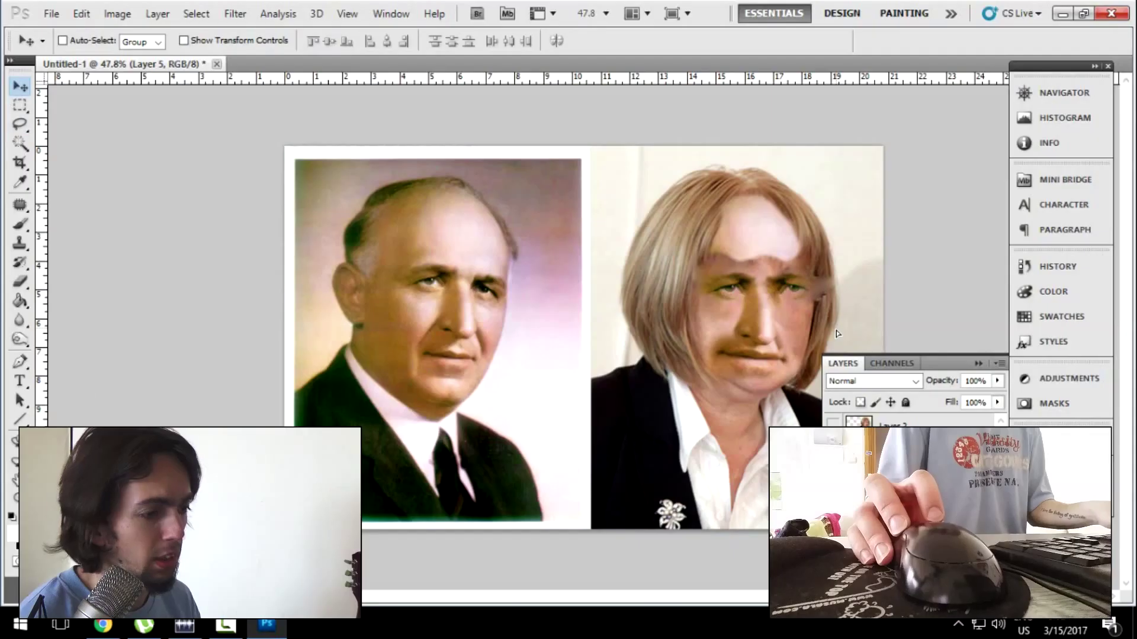
Enlarge the copied forehead with Free Transform so it spans the woman's face above the eyebrows.
key("ctrl+t")
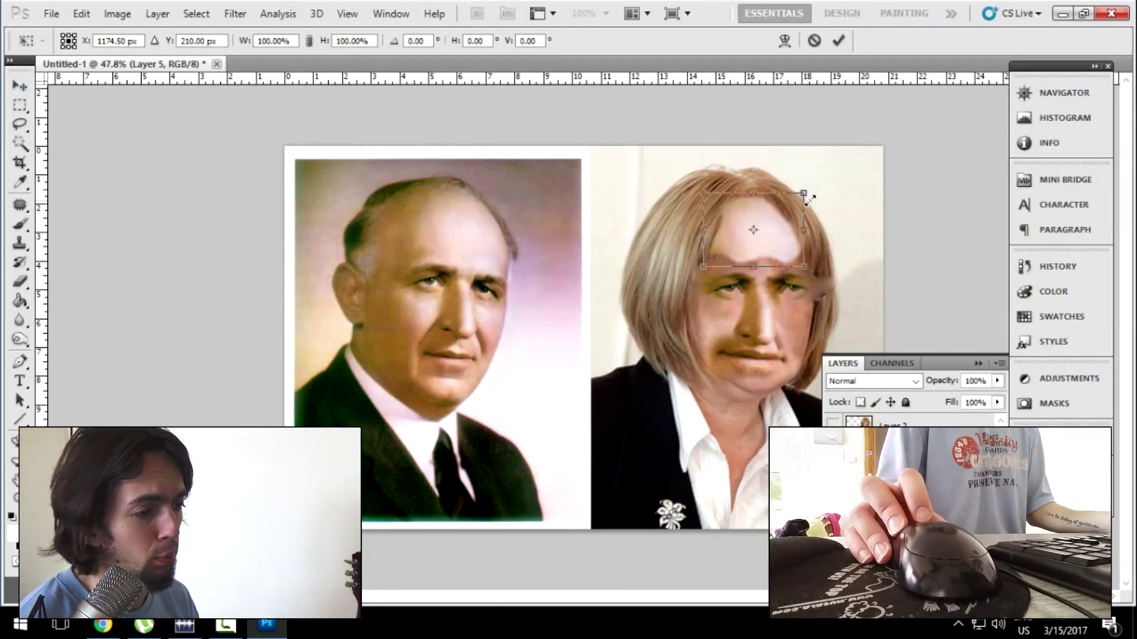
left_click_drag(804, 194, 837, 183)
key("Return")
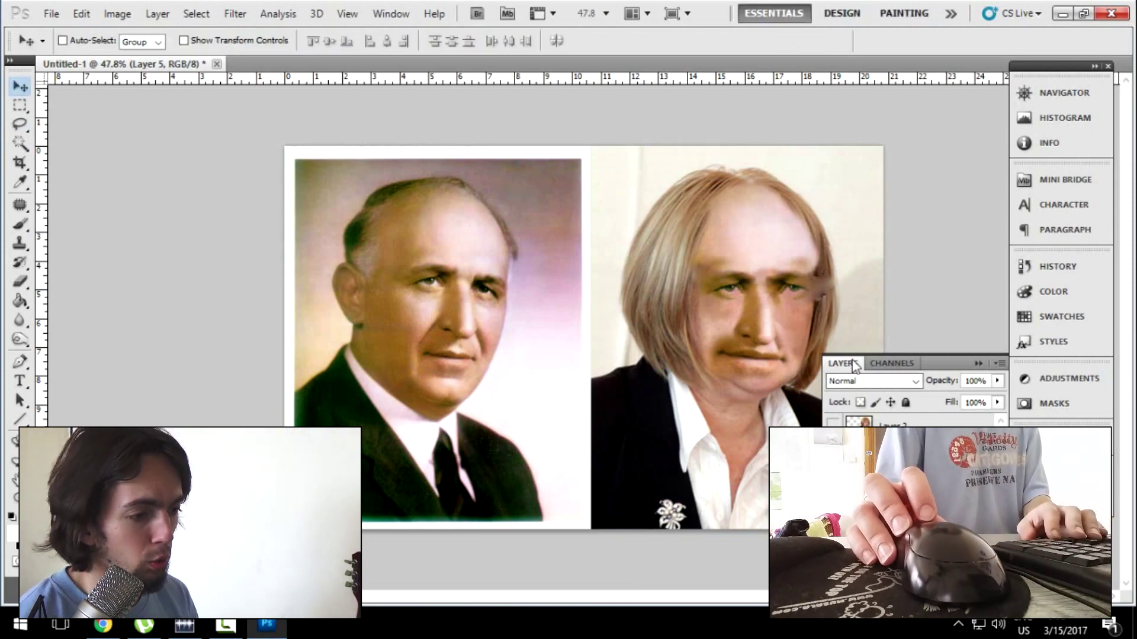
Toggle the visibility of the face layers to compare the composite with the original portraits.
left_click(876, 421)
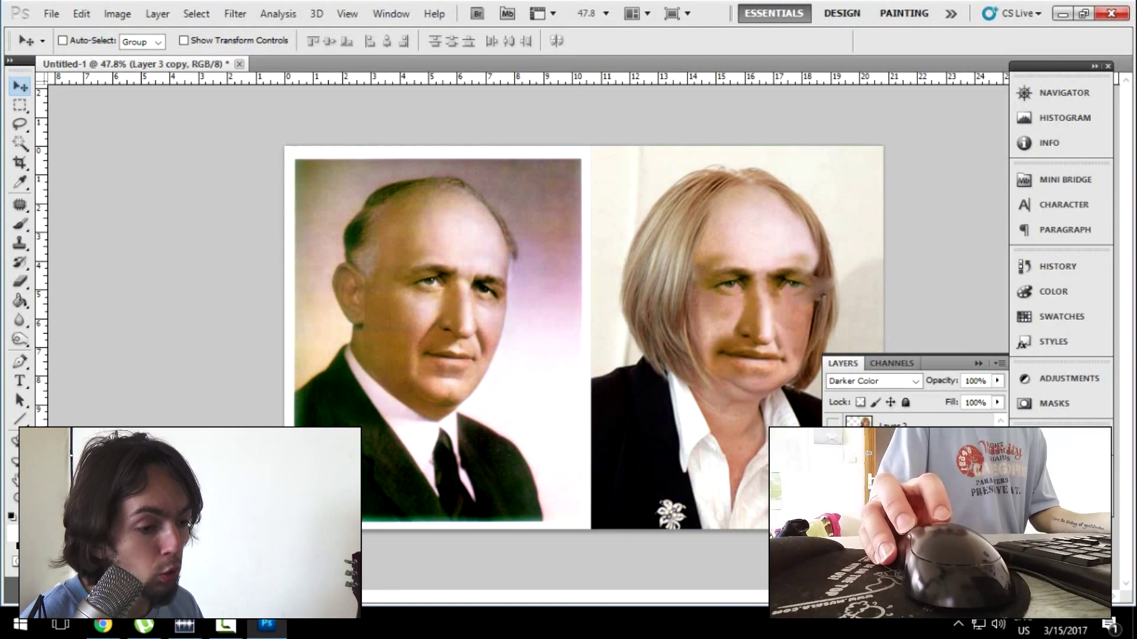
left_click(912, 473)
left_click(911, 479)
left_click(833, 479)
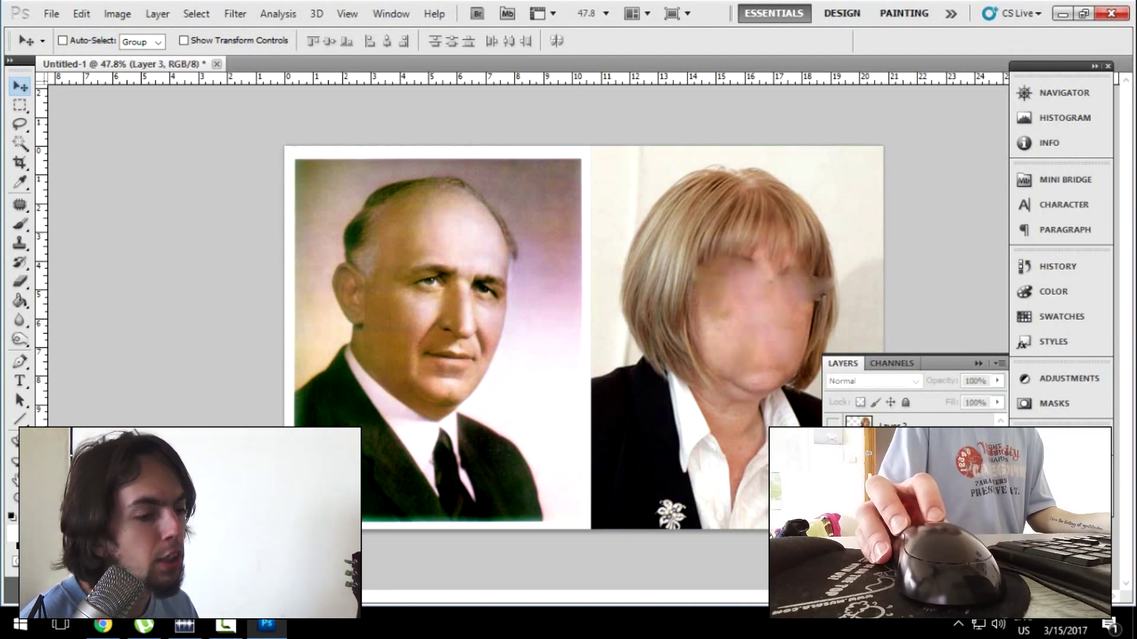
key("ctrl+z")
key("alt+bracketleft")
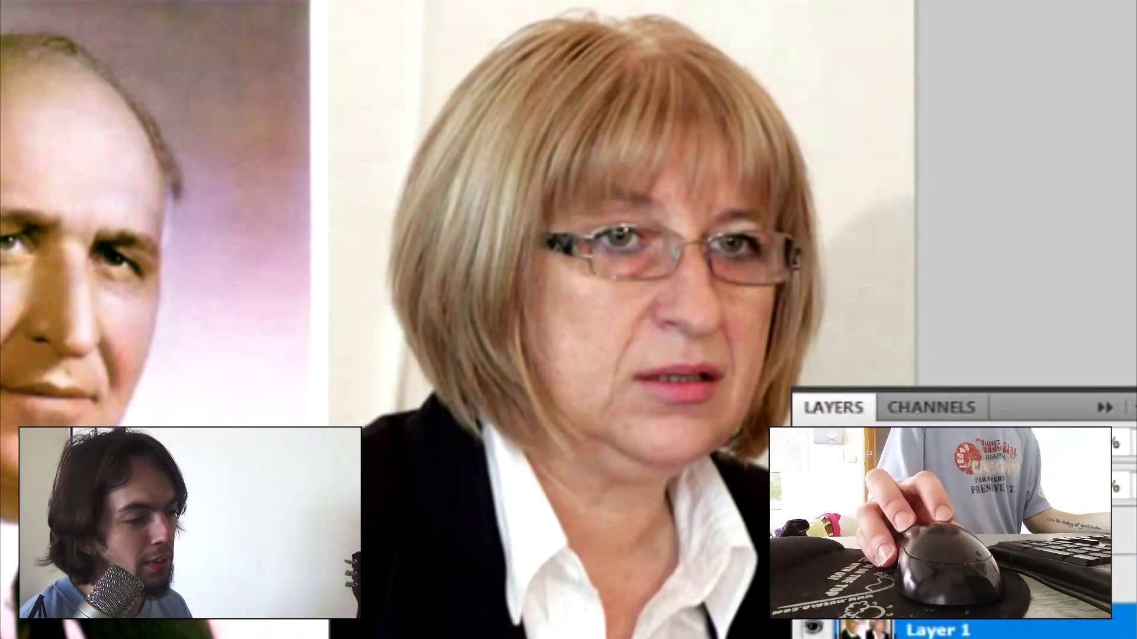
key("ctrl+z")
key("ctrl+z")
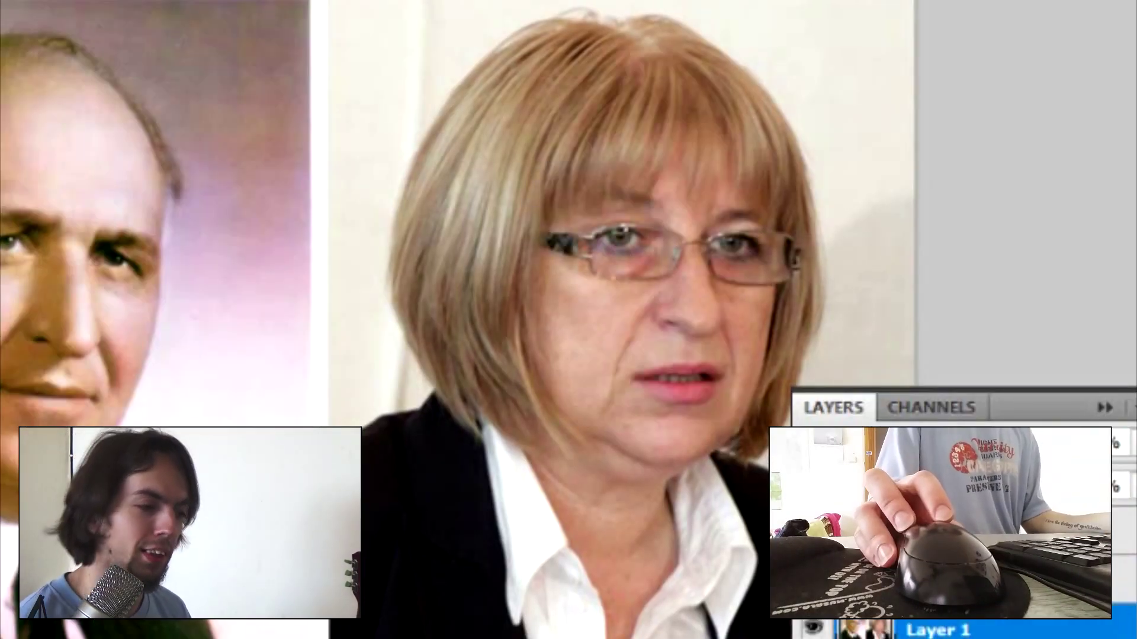
key("ctrl+z")
key("ctrl+z")
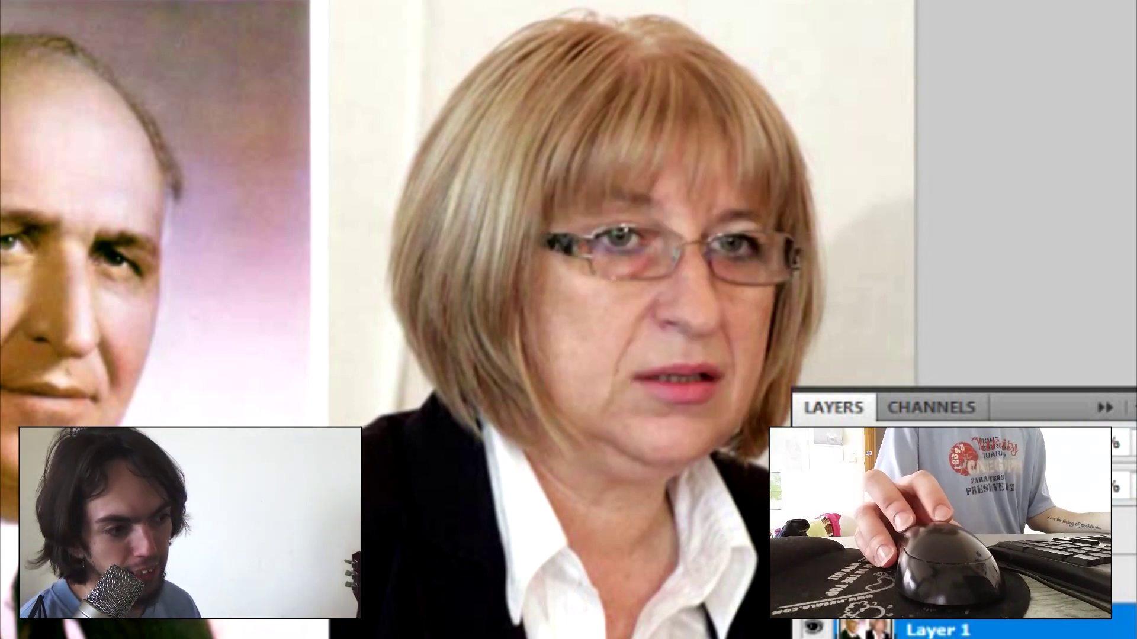
left_click(834, 424)
left_click(833, 424)
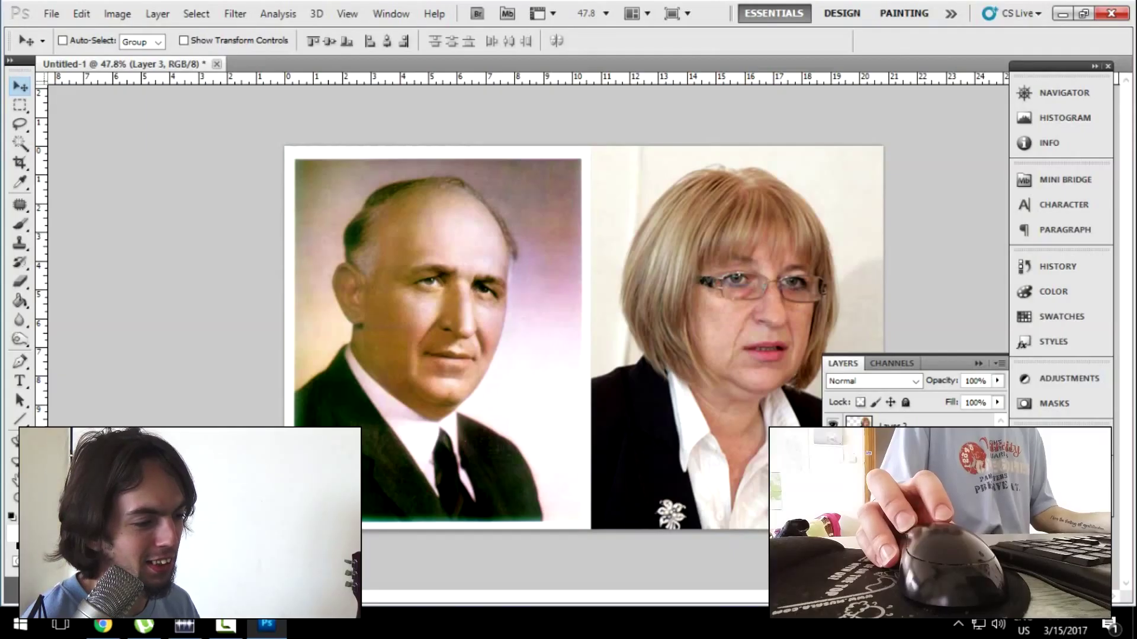
Step back through the recent edits to return to the unedited pair of portraits.
key("ctrl+alt+z")
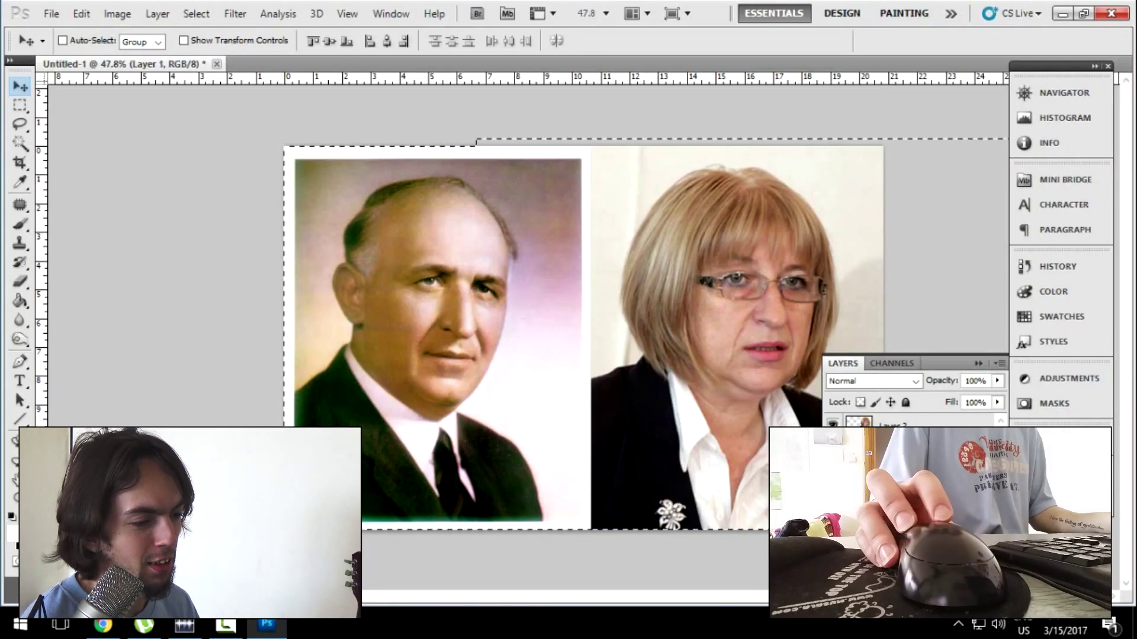
key("ctrl+alt+z")
key("ctrl+alt+z")
key("ctrl+alt+z")
key("ctrl+alt+z")
key("ctrl+alt+z")
key("ctrl+alt+z")
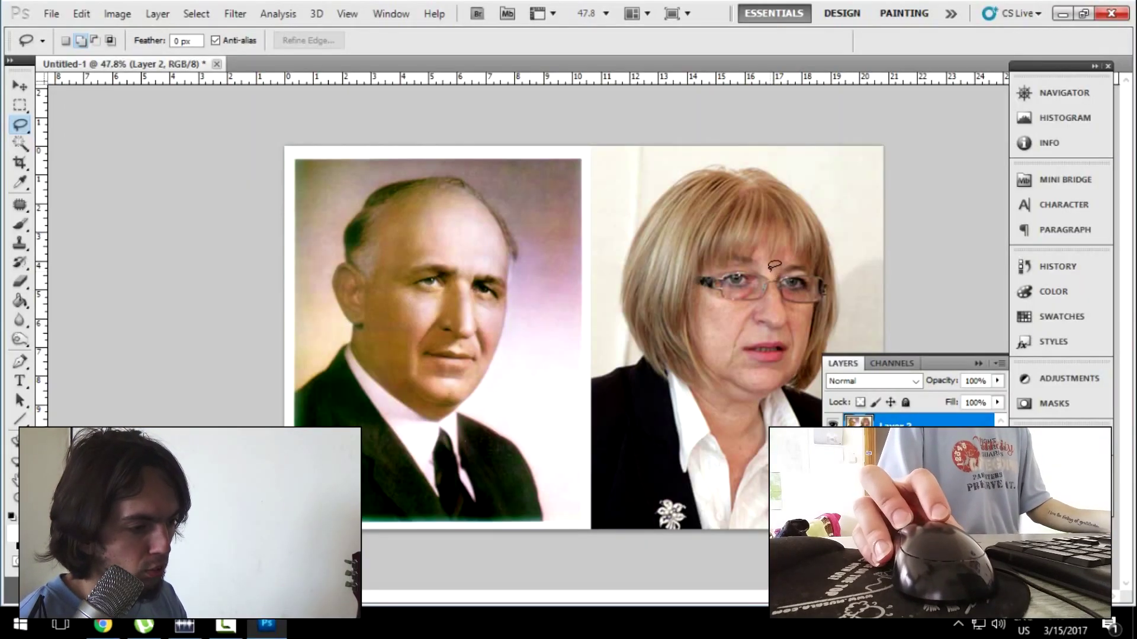
Select one of the woman's eyes with its glasses lens freehand and feather the selection by 4.5 px.
key("k")
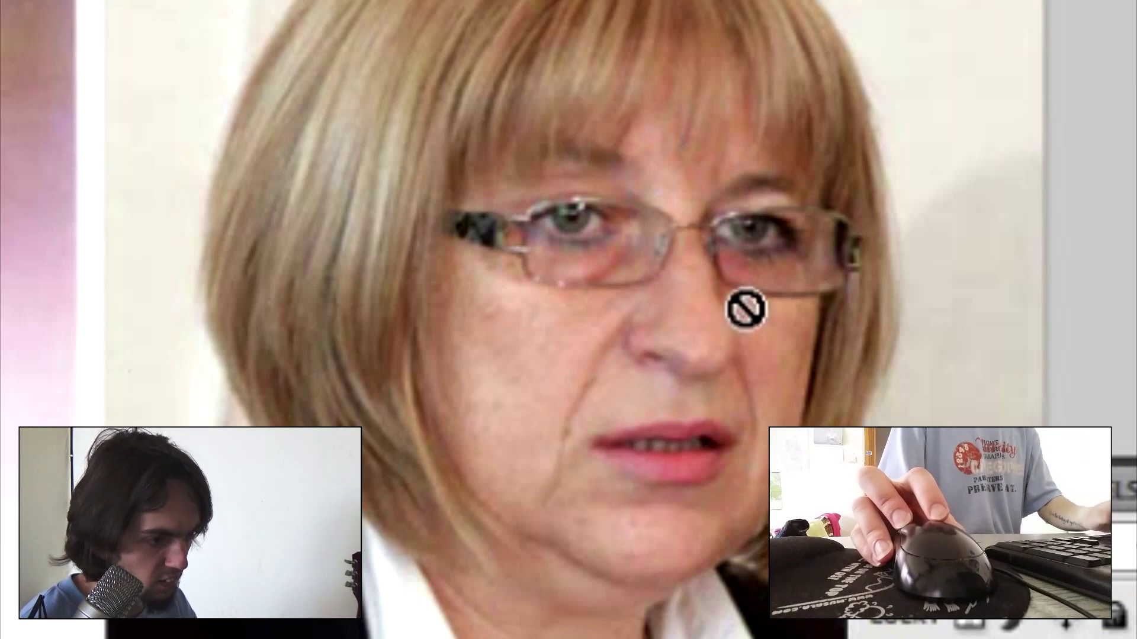
key("l")
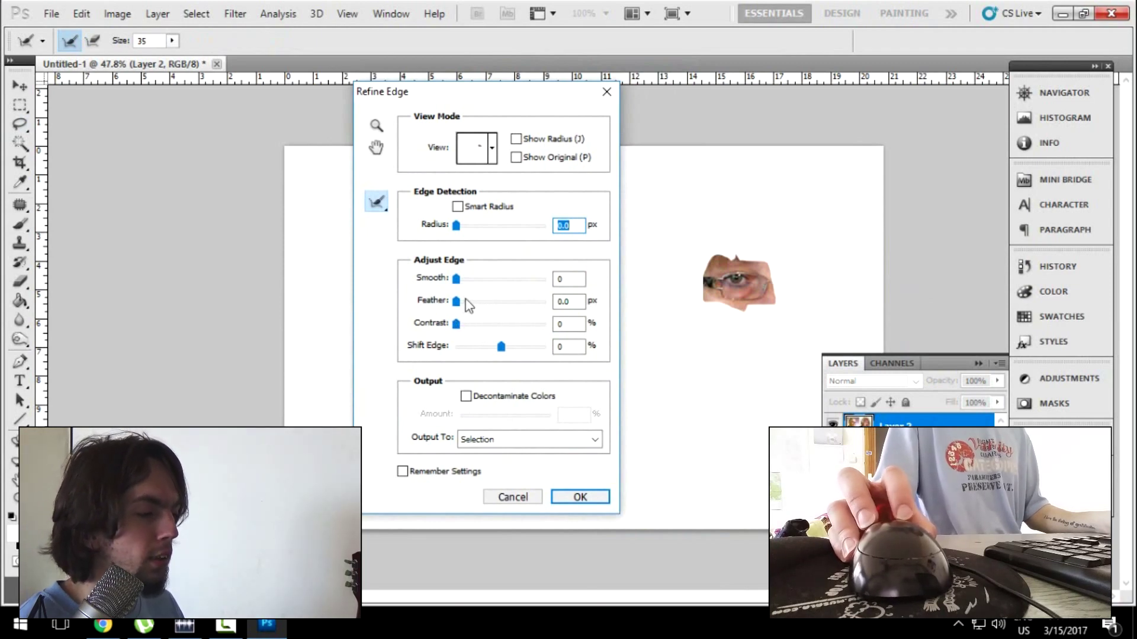
mouse_move(461, 309)
left_mouse_down()
mouse_move(502, 319)
mouse_move(478, 316)
left_mouse_up()
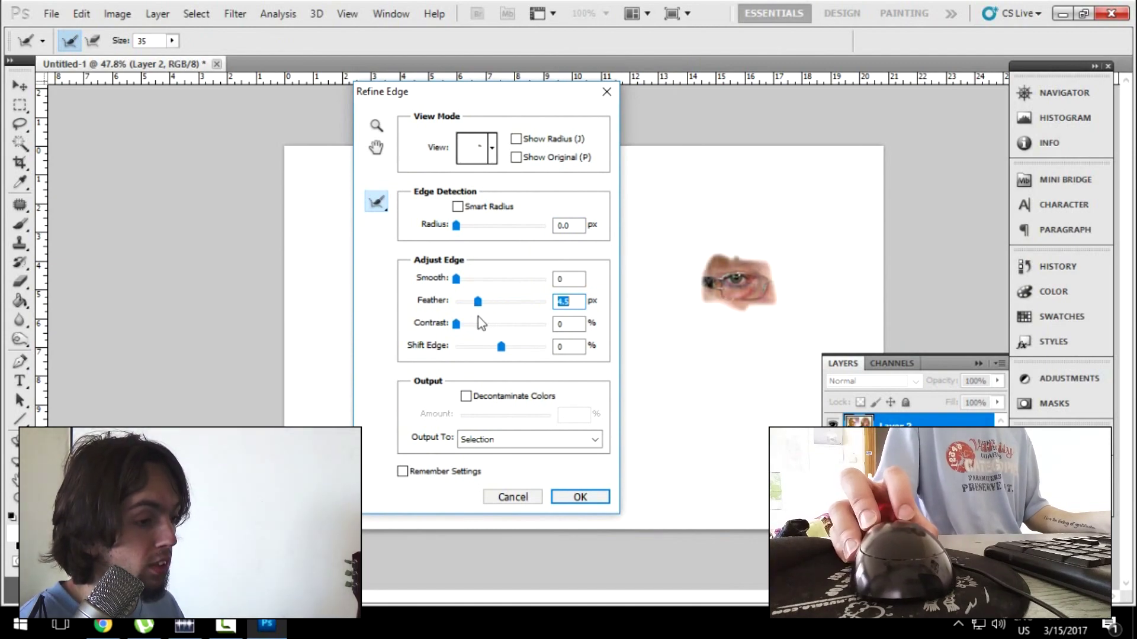
left_click(609, 496)
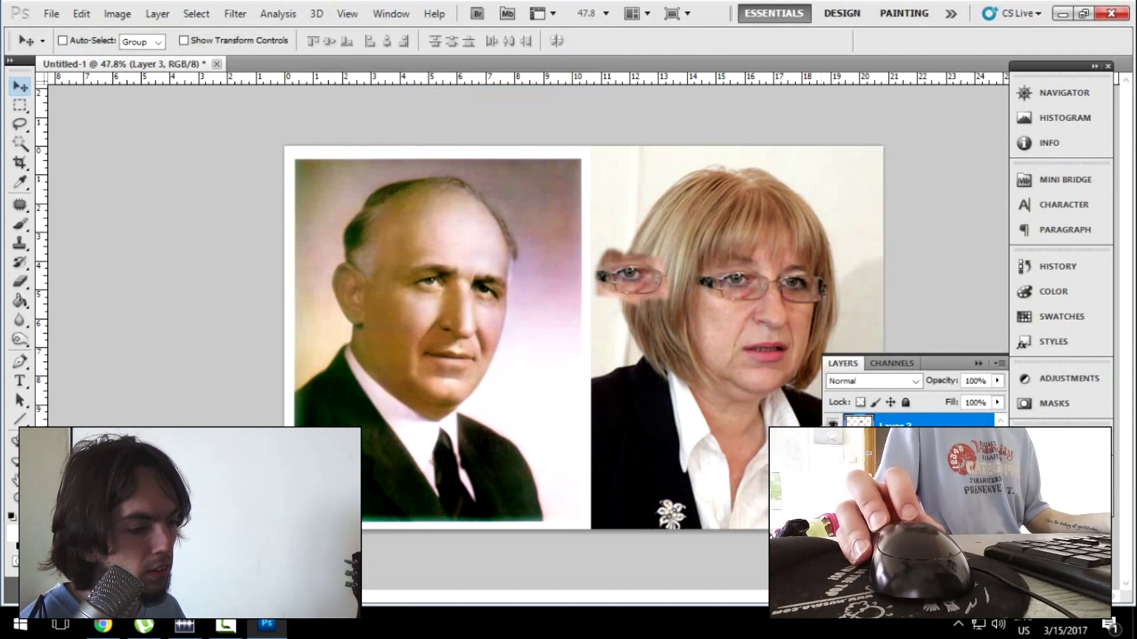
Hide the copied eye layer and patch away the man's eyes, nose and mouth on Layer 2.
left_click(832, 424)
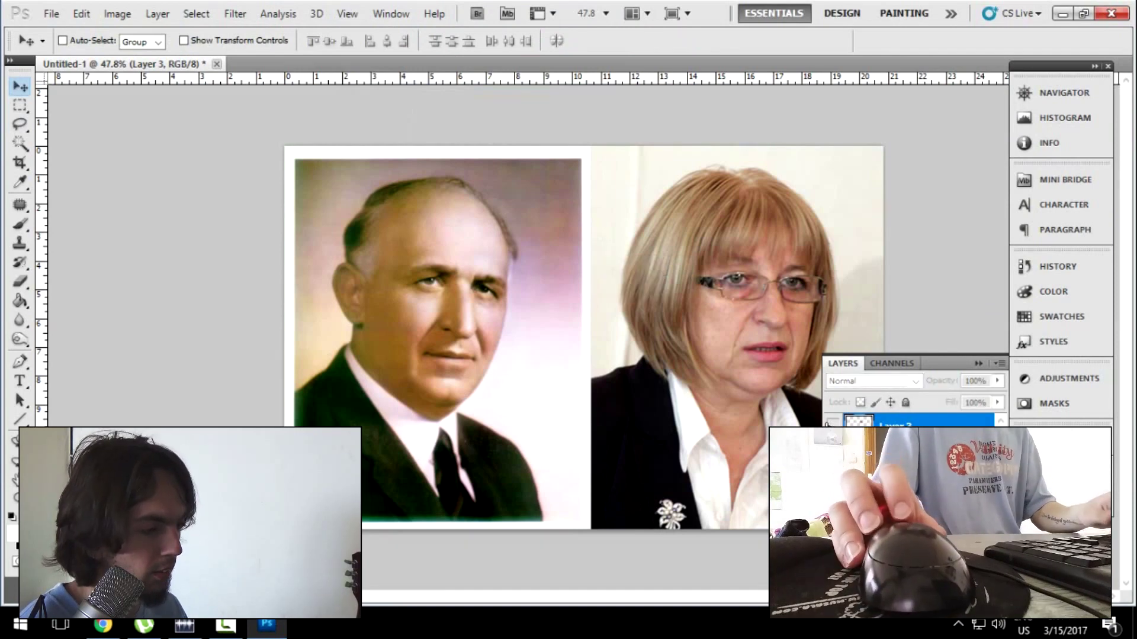
key("k")
key("l")
key("k")
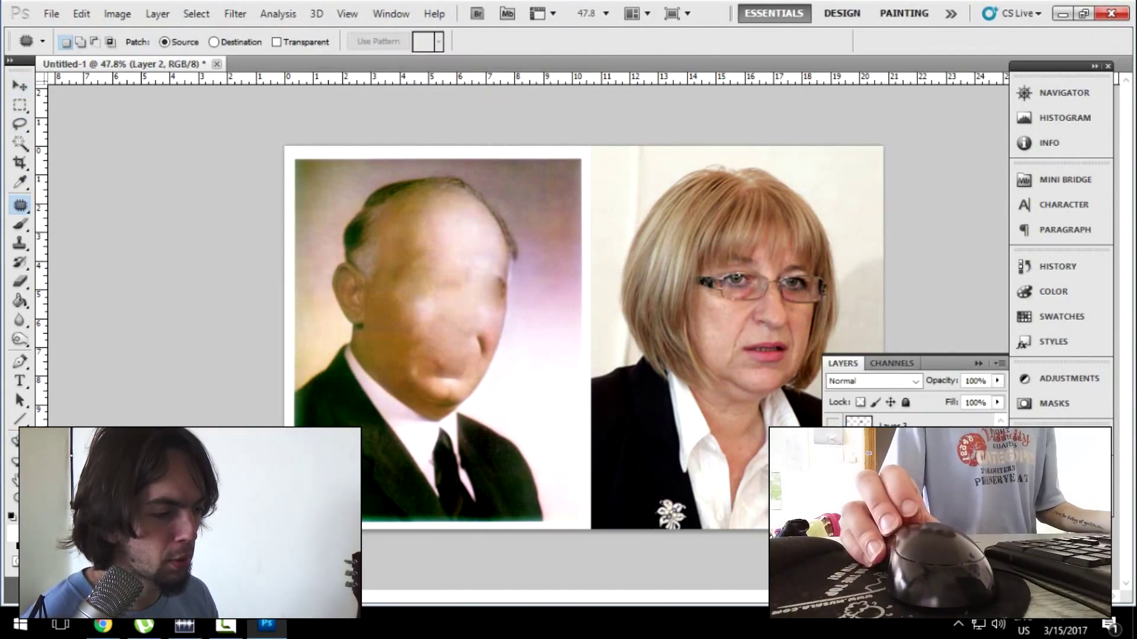
Show the copied eye layer again and move the eye into position on the man's blank face.
left_click(832, 422)
left_click(864, 422)
key("v")
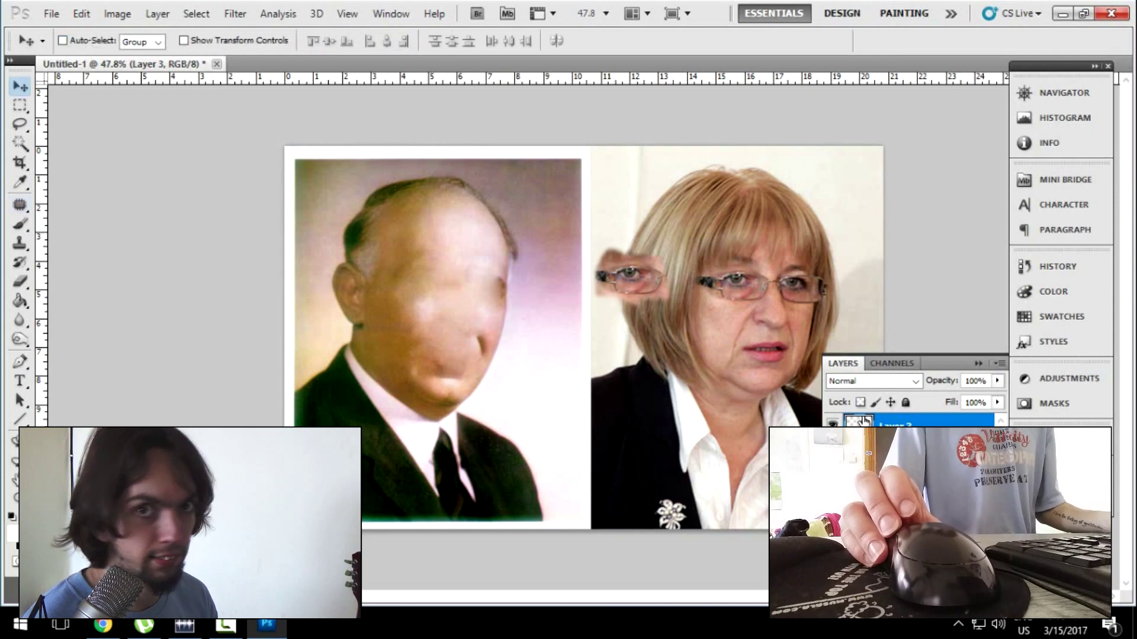
left_click_drag(670, 290, 469, 305)
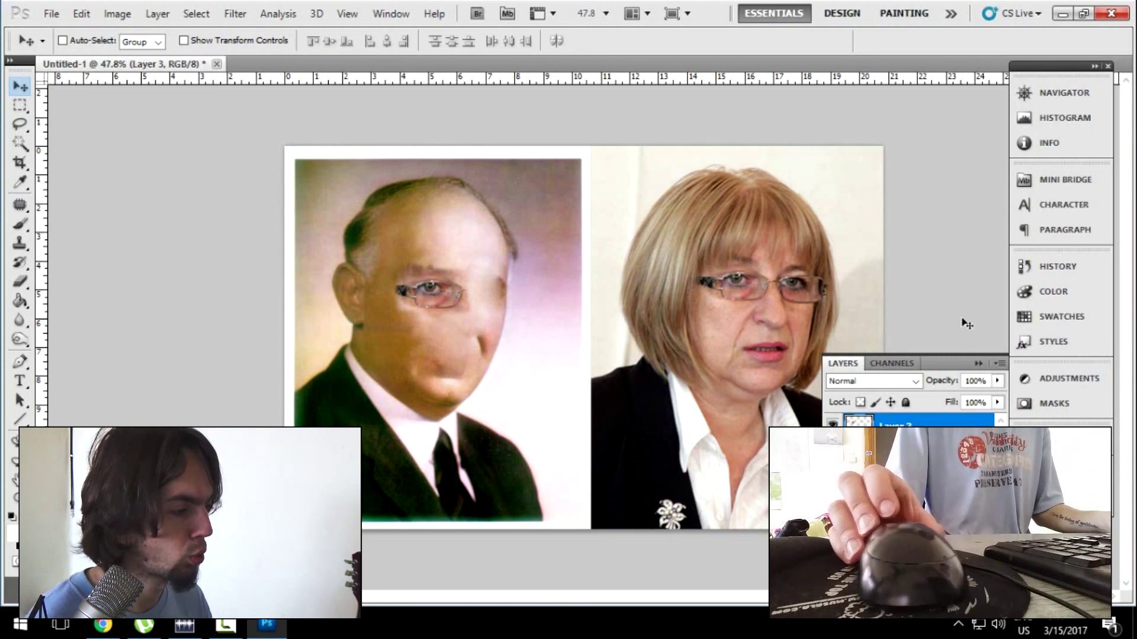
left_click_drag(486, 365, 491, 358)
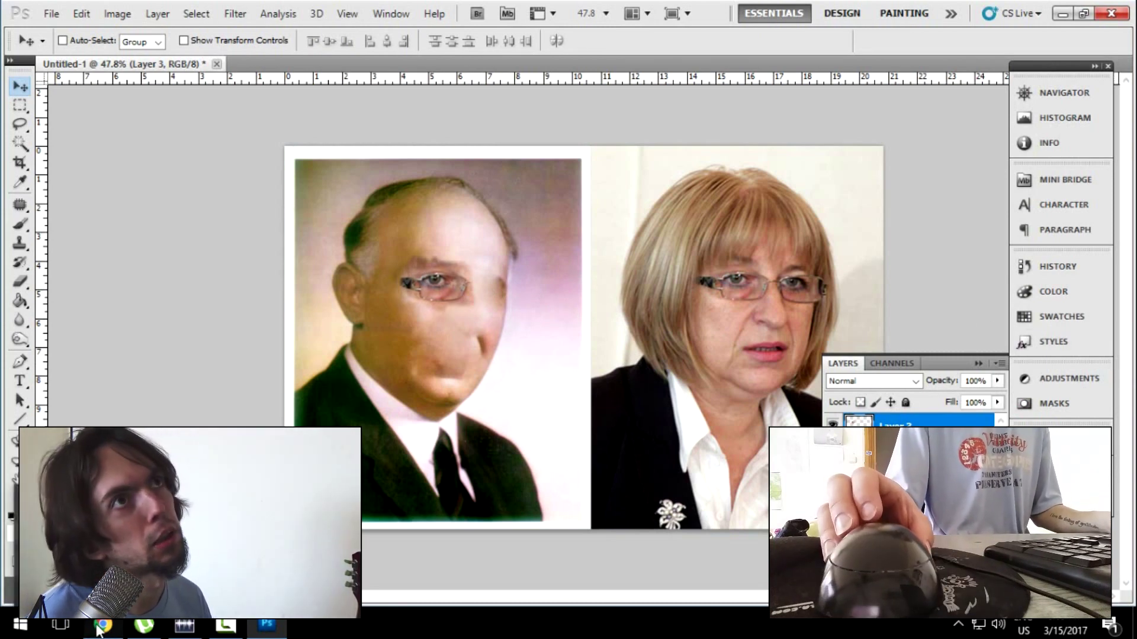
Switch to Chrome and search Google for "същество с едно око".
left_click(101, 629)
type("същество с е")
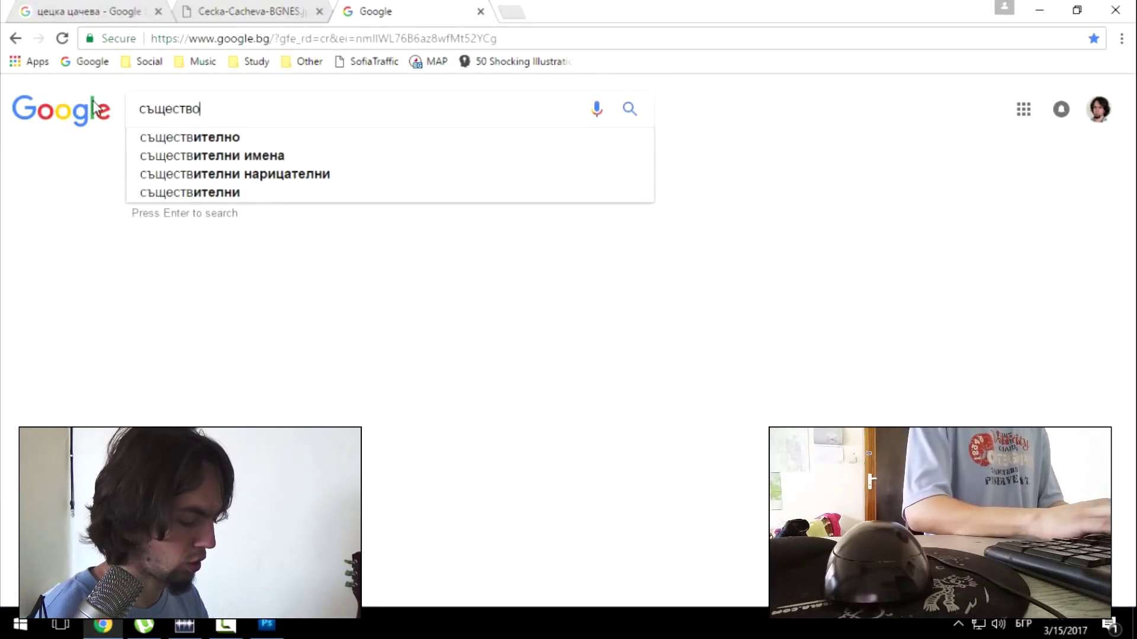
type("дно око")
key("Return")
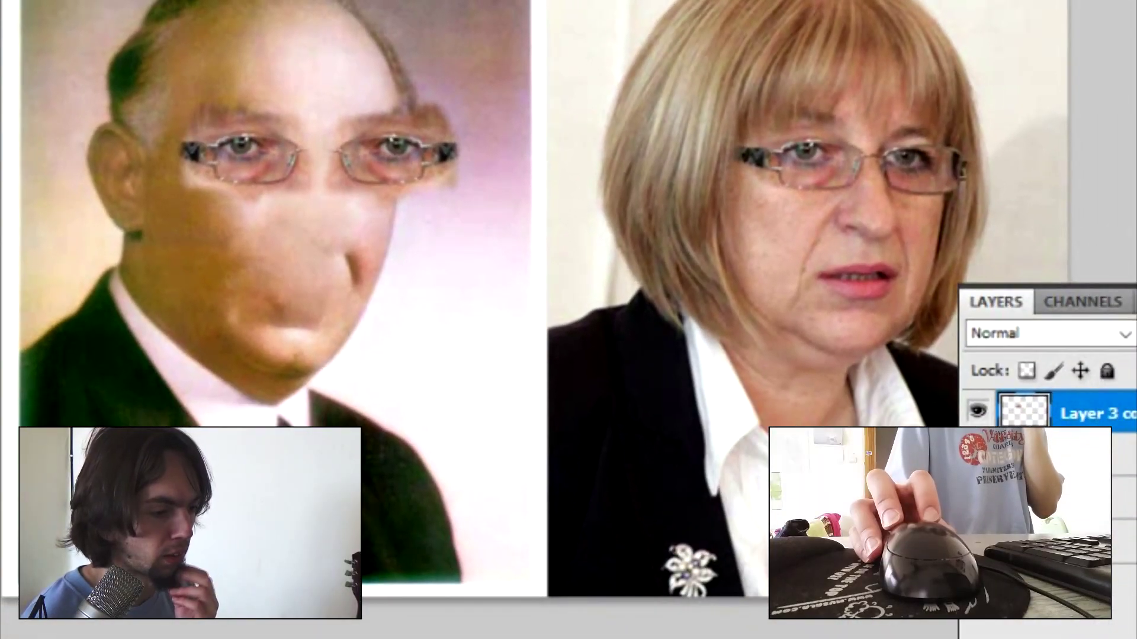
Hide Layer 2 with the patched face beneath the two pasted eyes.
right_click(978, 410)
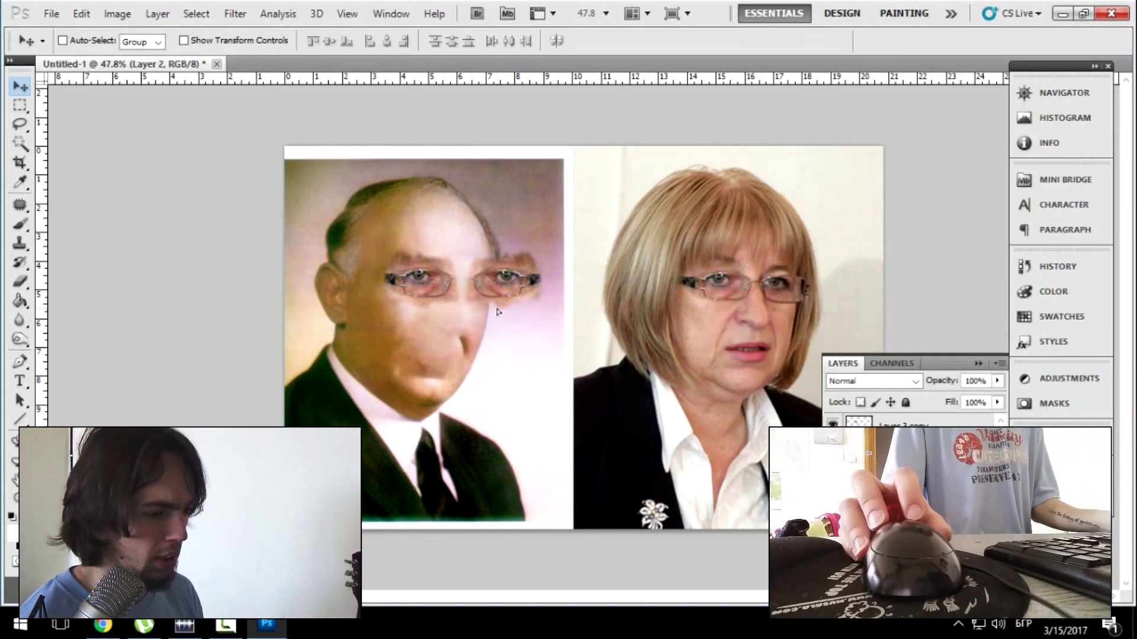
Restore the patched face beneath the pasted eyes and erase the parts of the eye layer that overhang the man's face.
key("ctrl+z")
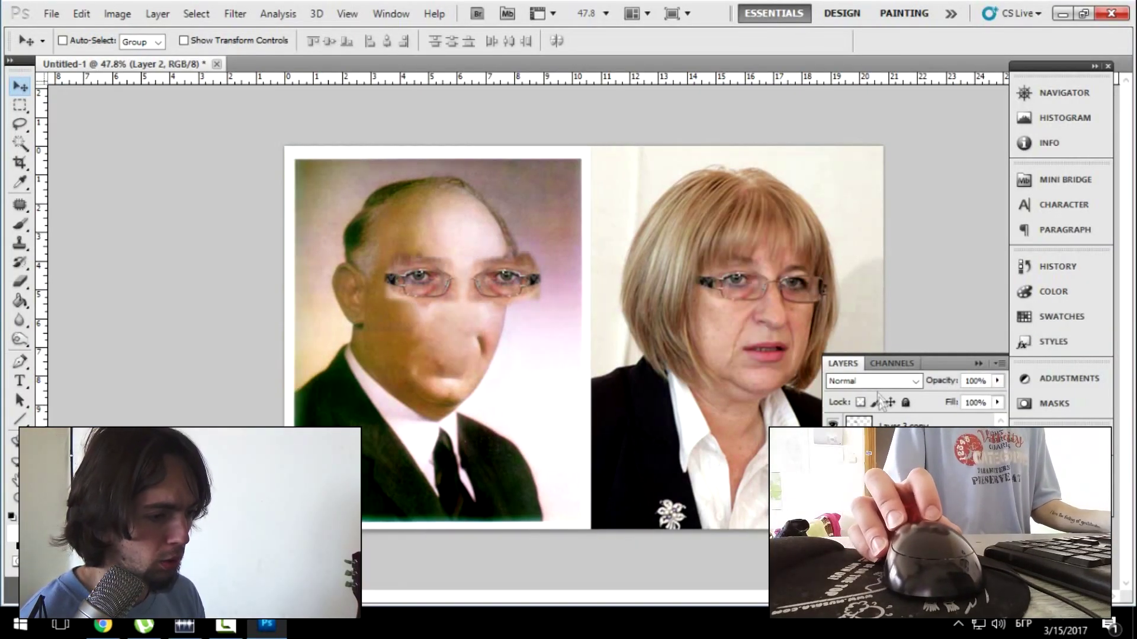
left_click(906, 423)
key("e")
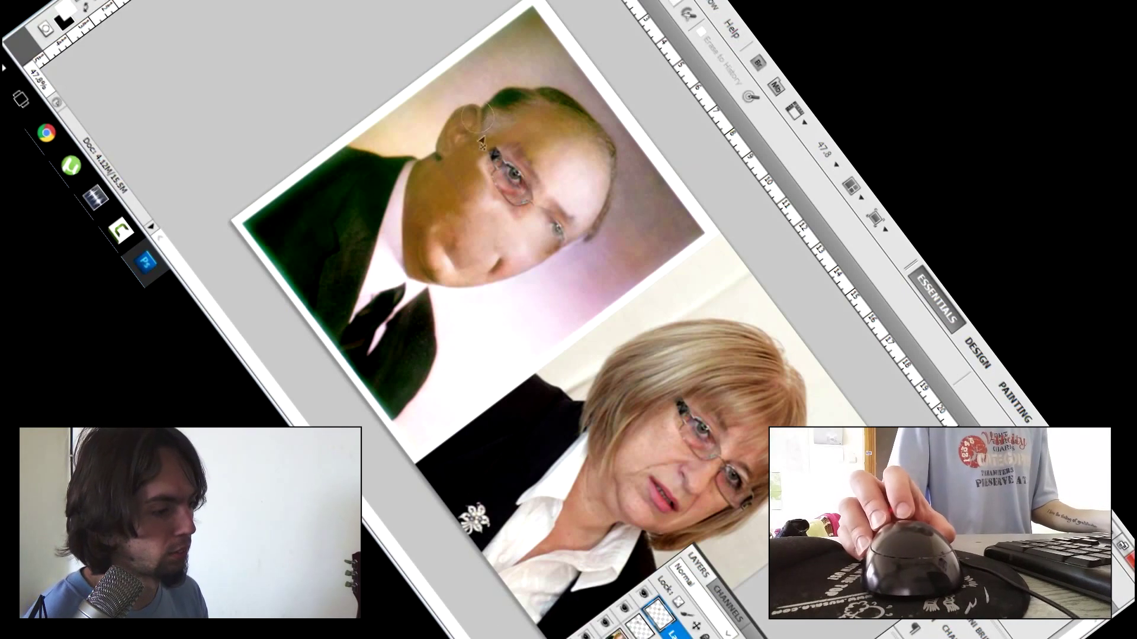
key("v")
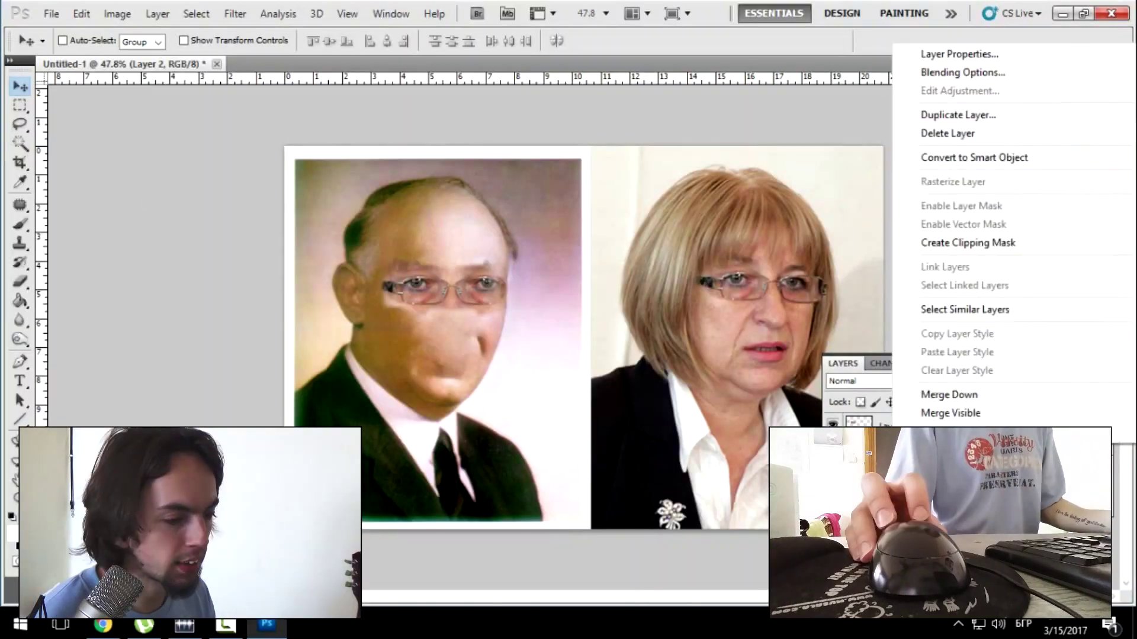
key("Escape")
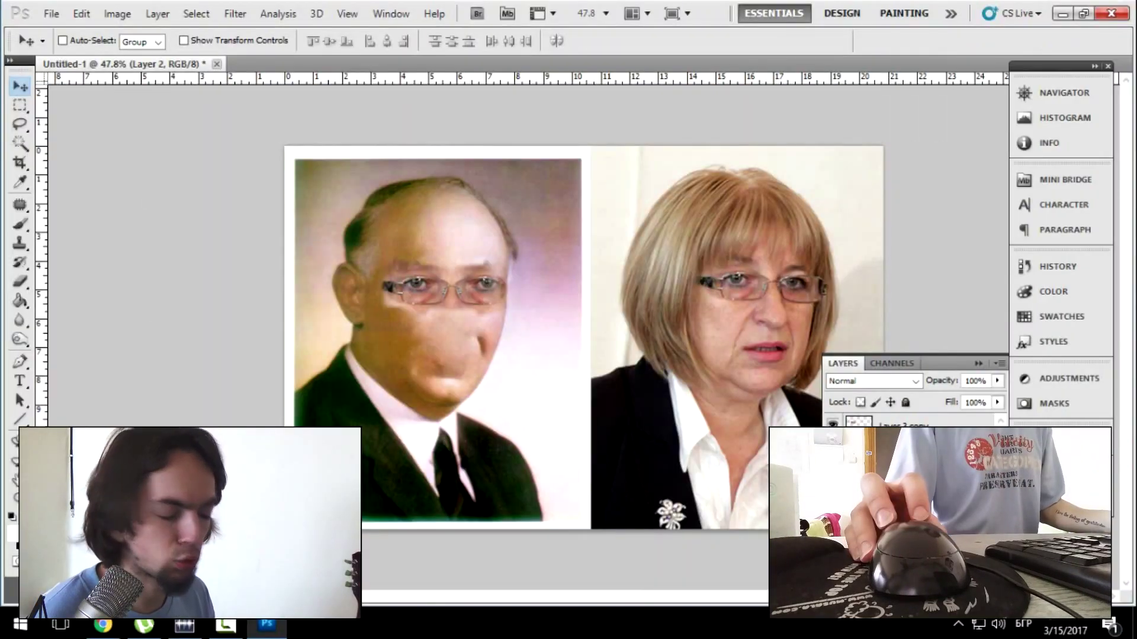
Outline the woman's nose and nostrils with a freehand Patch tool selection on her portrait.
key("j")
left_click_drag(743, 318, 777, 330)
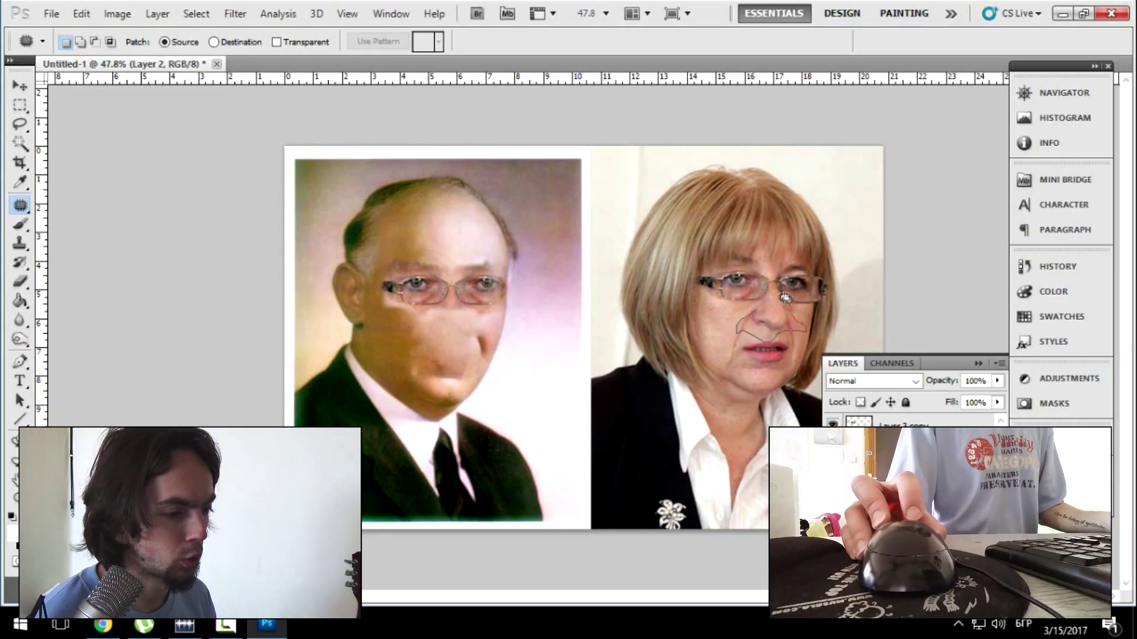
left_click_drag(787, 301, 760, 303)
left_click_drag(760, 303, 743, 320)
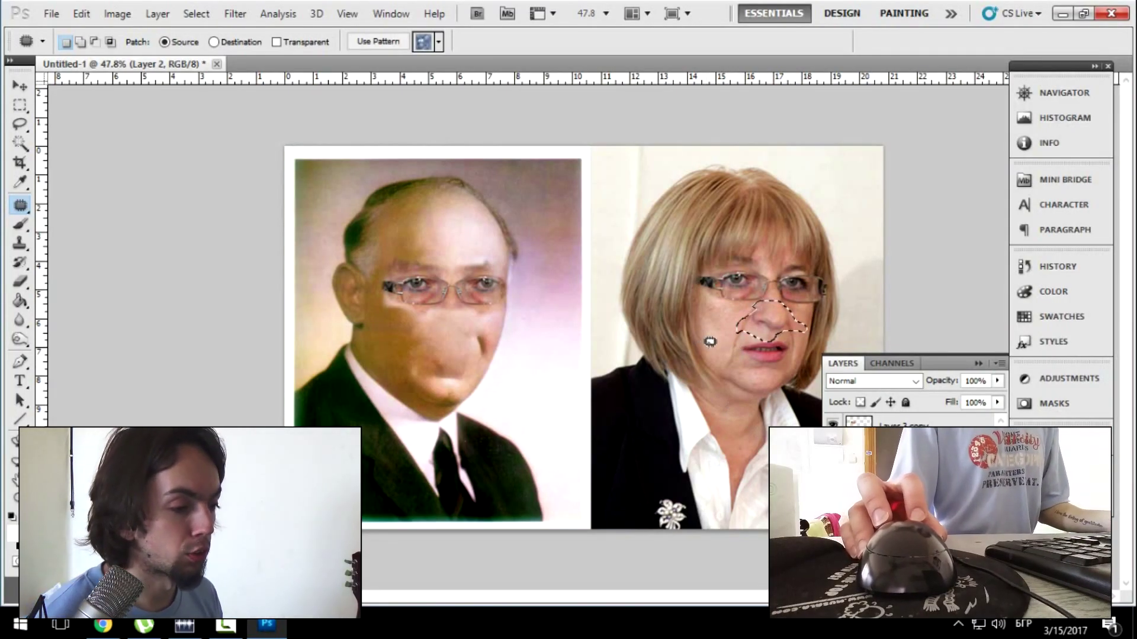
right_click(769, 323)
left_click(776, 314)
right_click(777, 314)
left_click(777, 314)
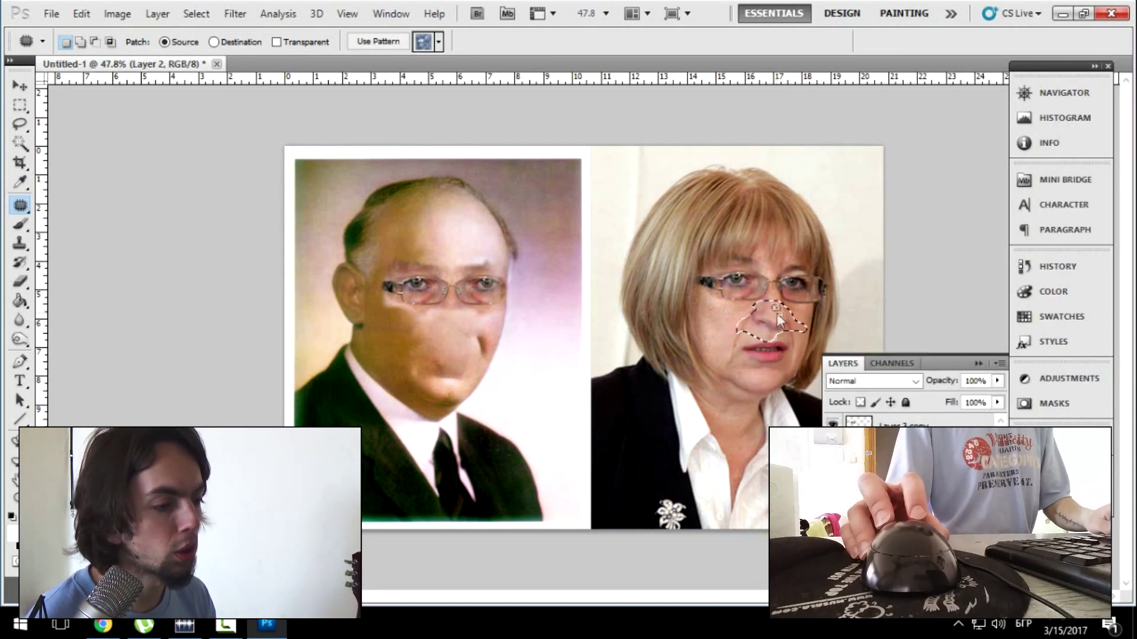
Refine the edge of the nose selection and place a copy on the man's blank face, scaled to 125.28%.
key("m")
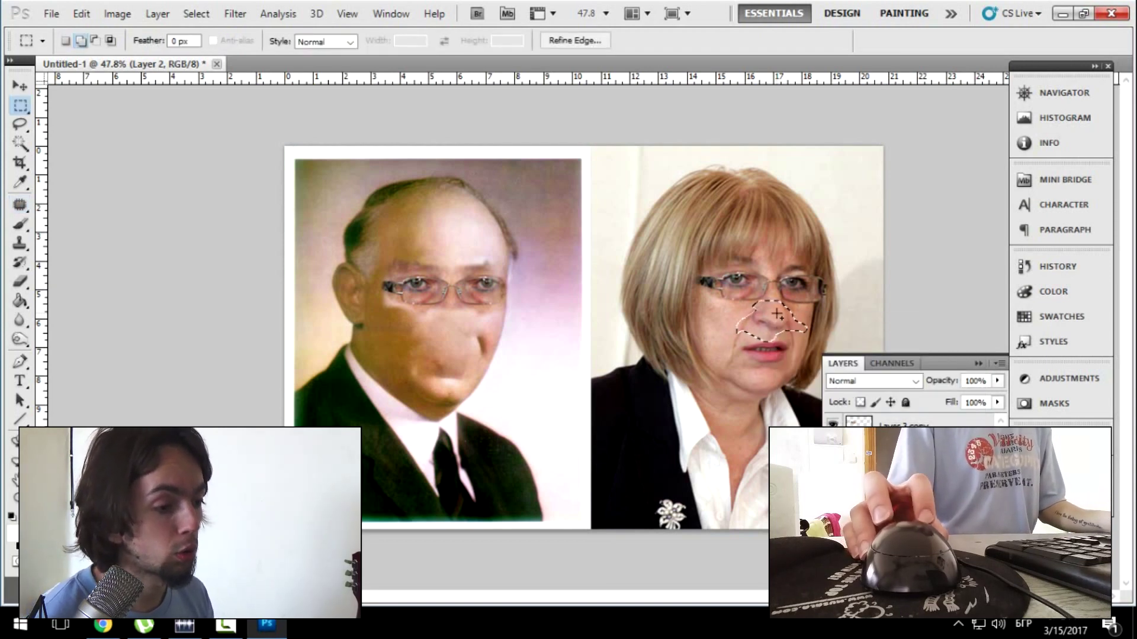
right_click(777, 314)
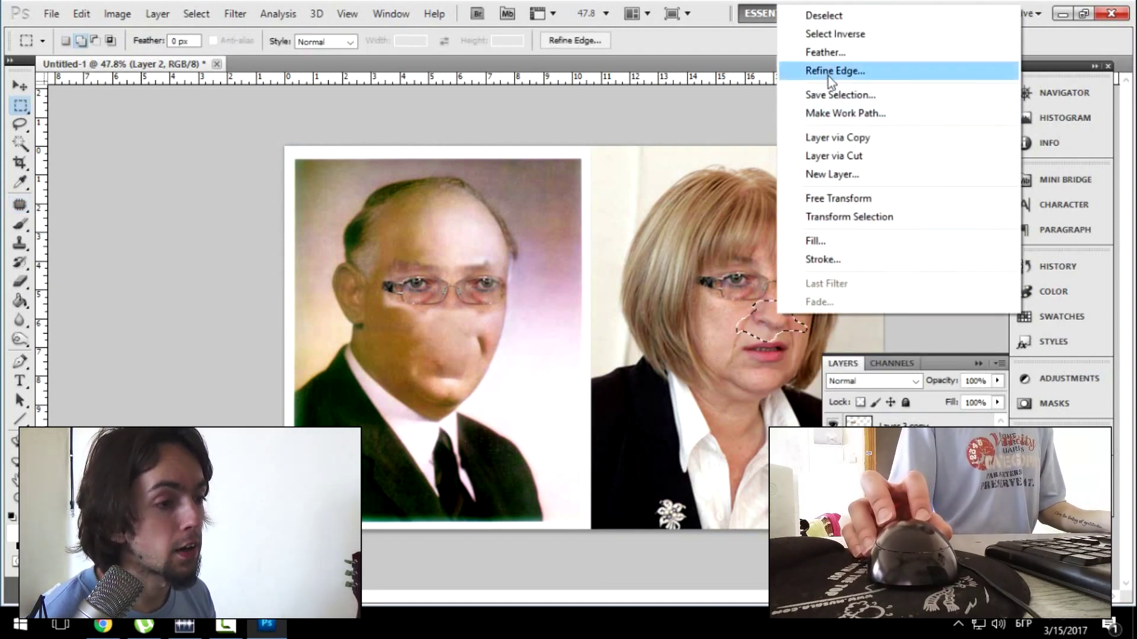
left_click(829, 72)
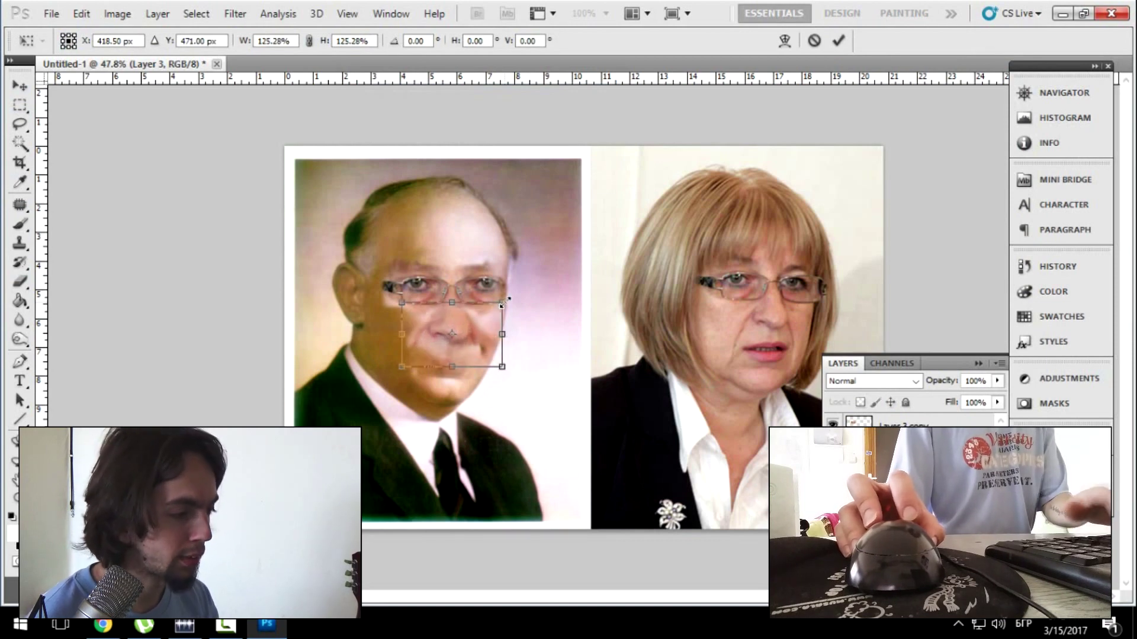
key("Return")
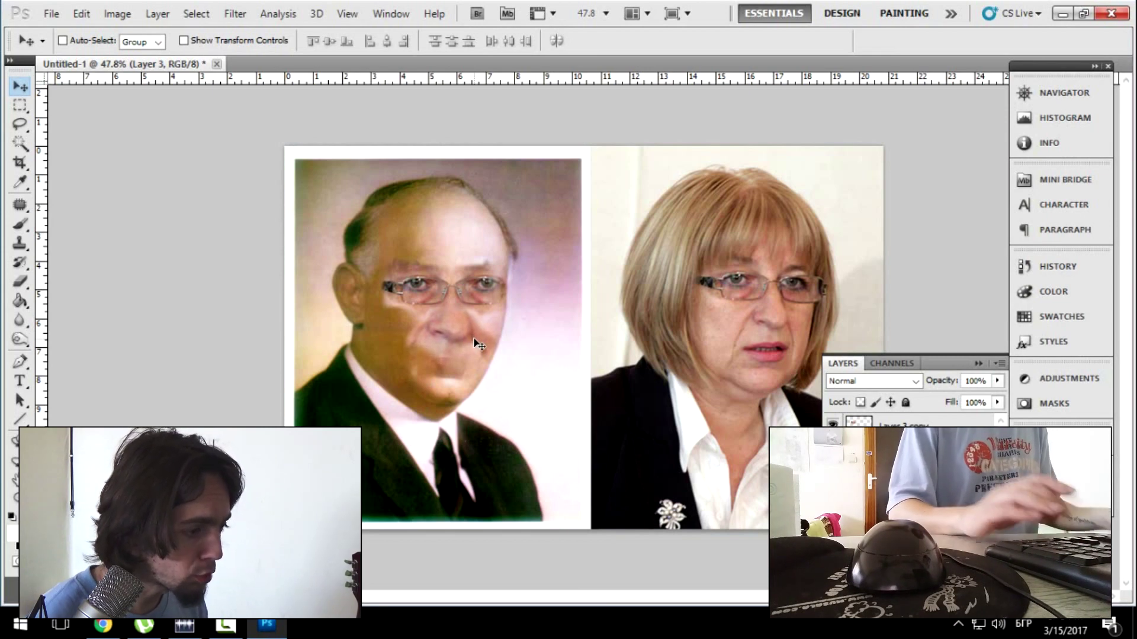
Scale the pasted nose on the man's face down proportionally to about 84%.
key("ctrl+t")
left_click_drag(501, 364, 459, 410)
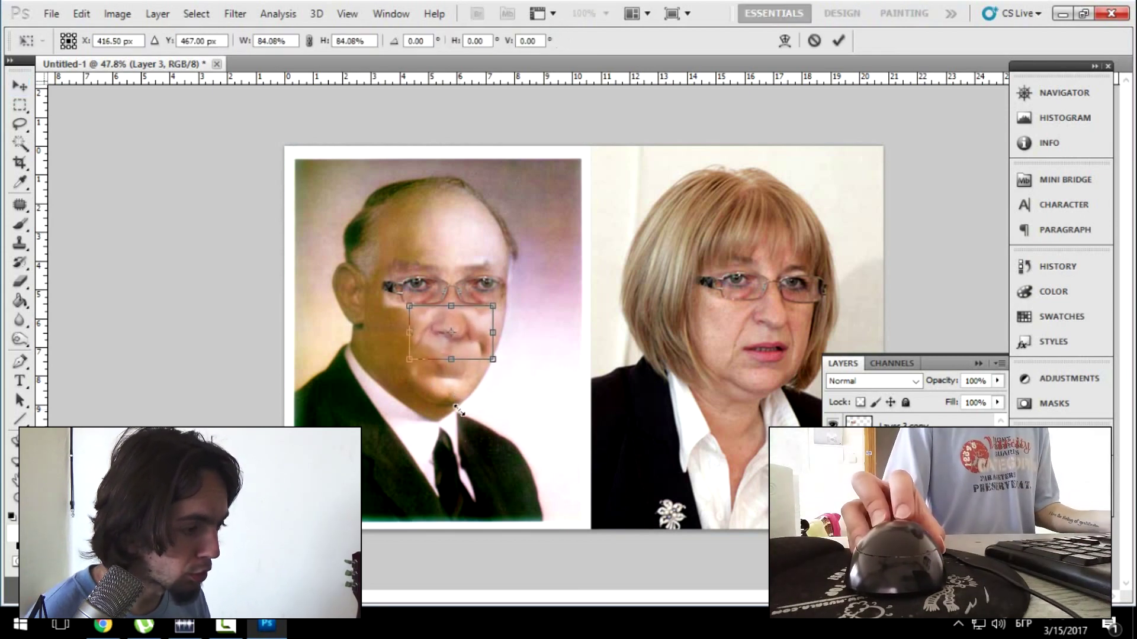
key("Return")
key("e")
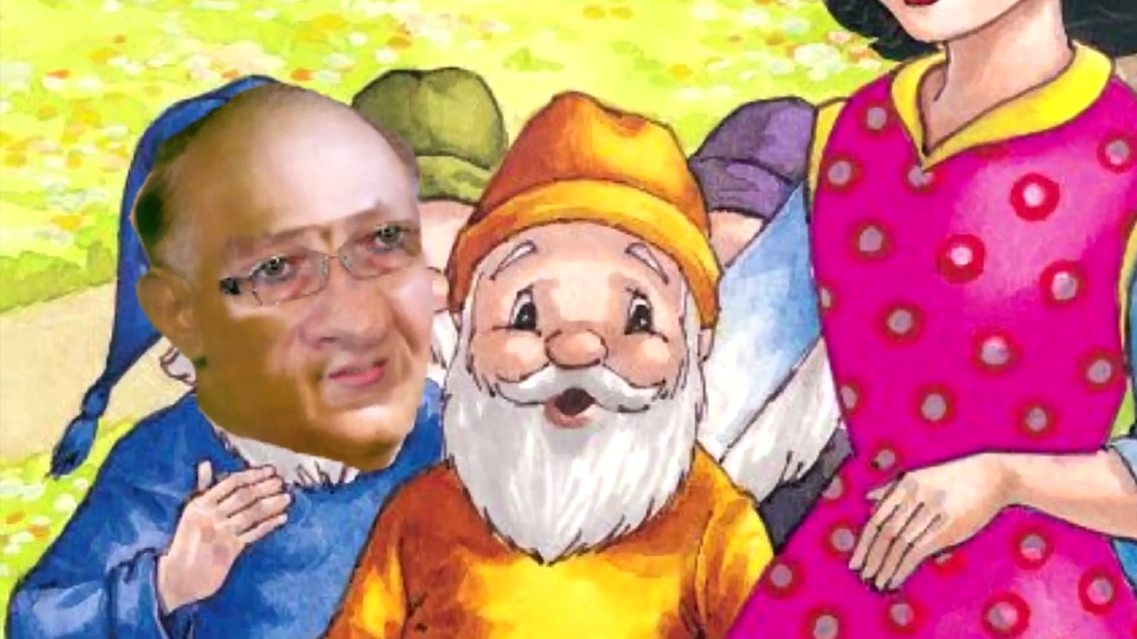